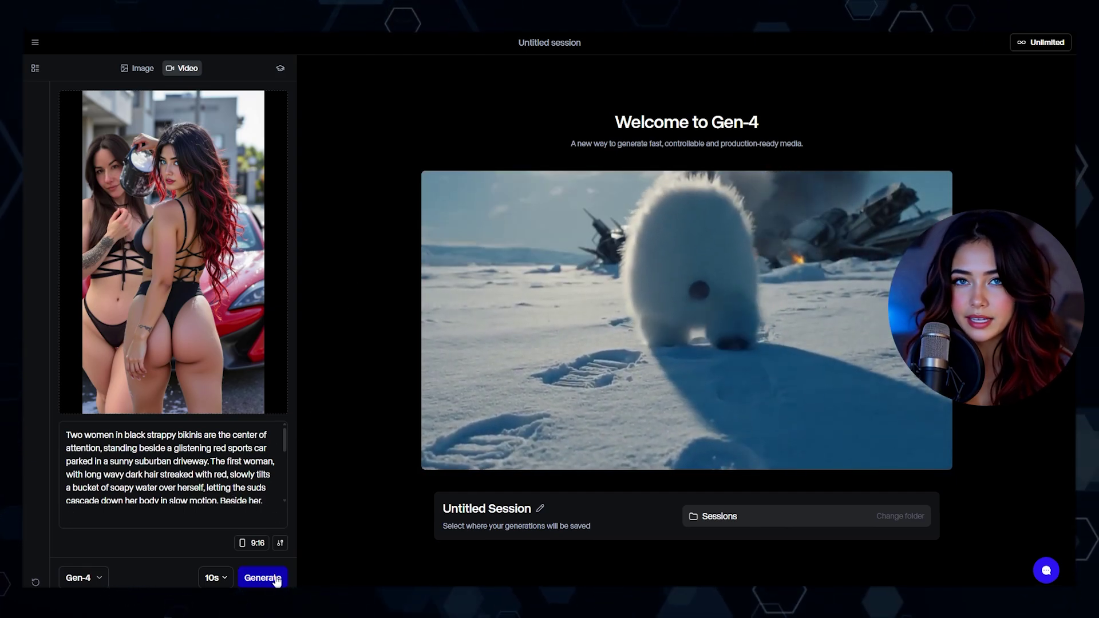
# - Generate two 10-second Gen-4 videos in 9:16 from the car-wash image and its long slow-motion prompt
pyautogui.click(269, 581)
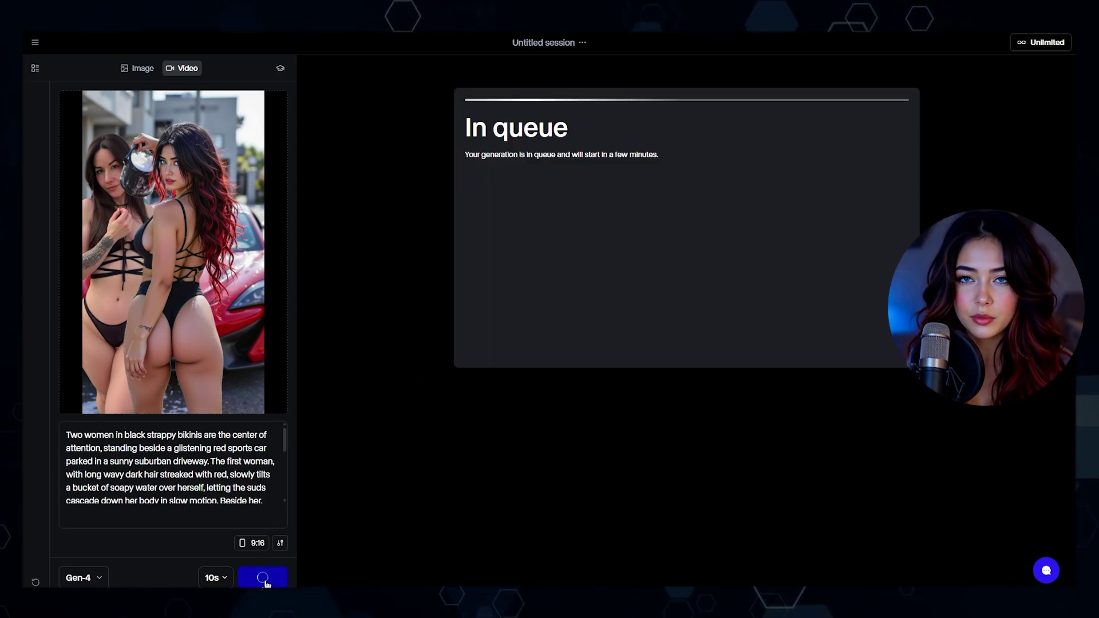
pyautogui.click(267, 579)
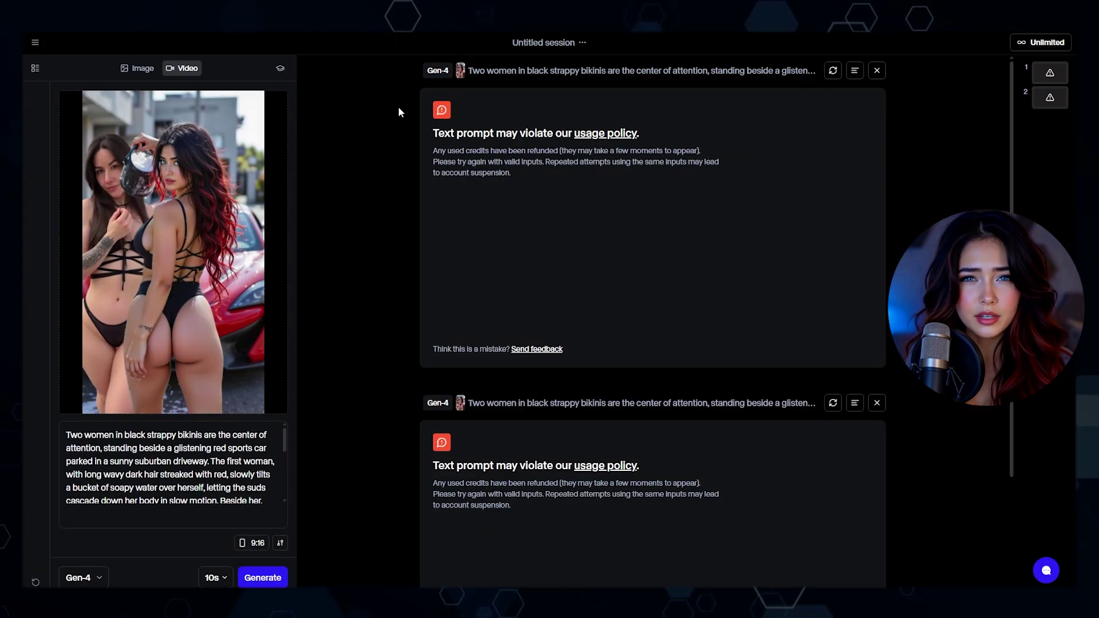
# - Examine the session's generation results and the wording about camera and water motion at the end of the long prompt
pyautogui.scroll(-3, 394, 103)
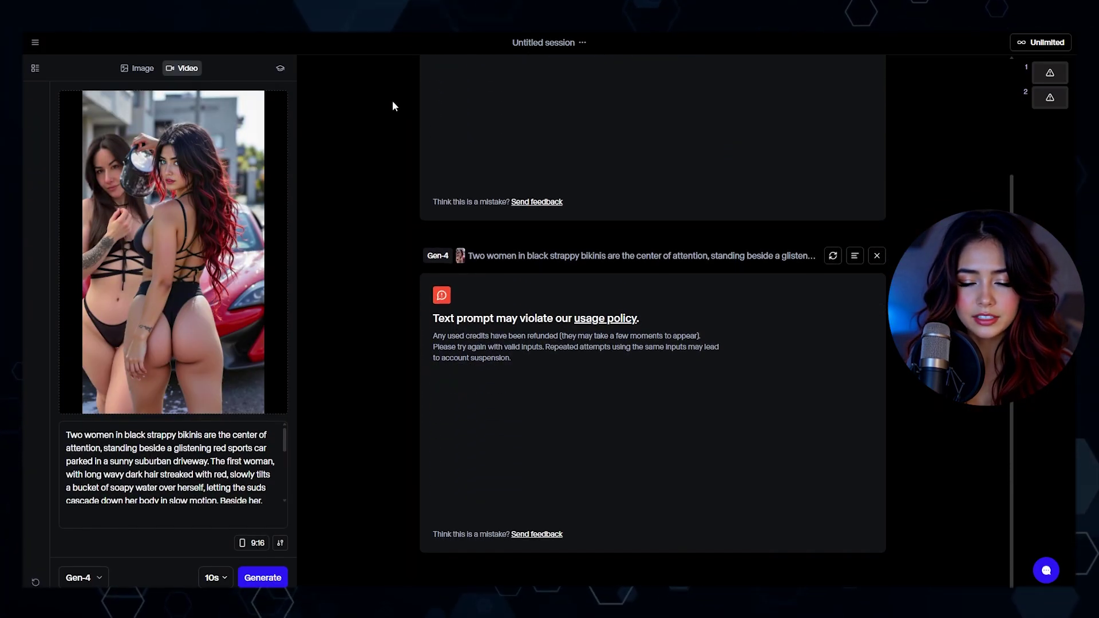
pyautogui.scroll(3, 387, 149)
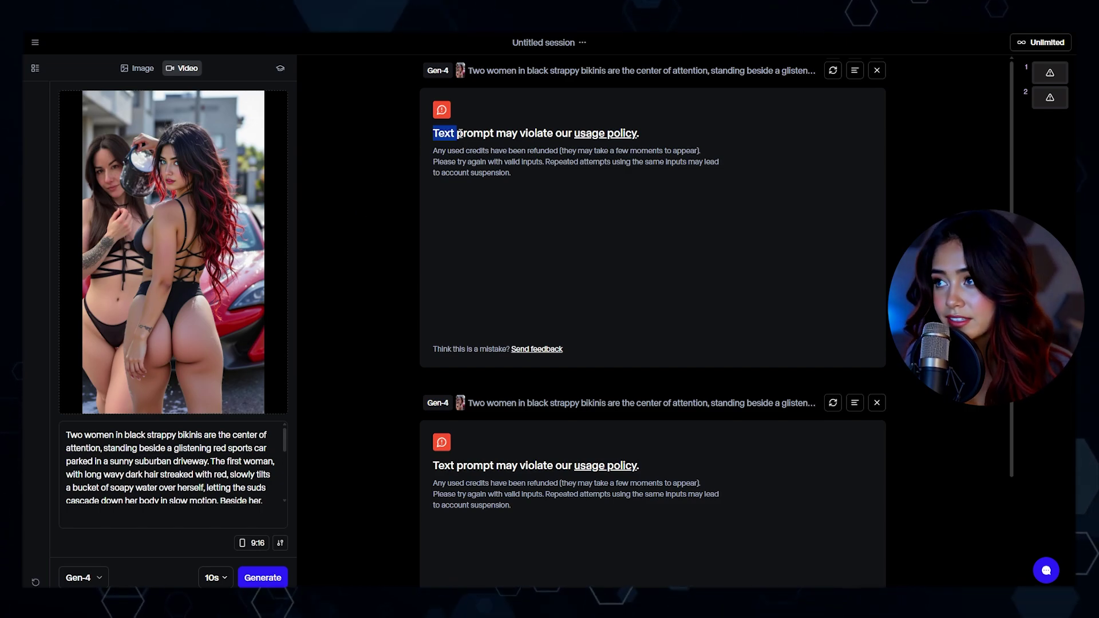
pyautogui.moveTo(519, 132); pyautogui.dragTo(555, 138)
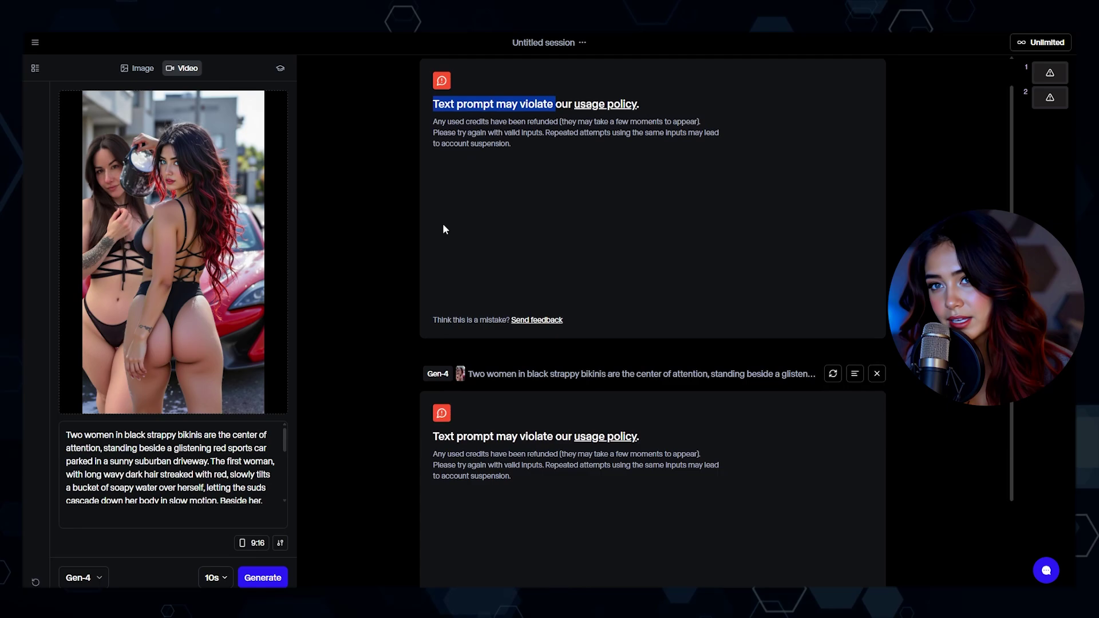
pyautogui.scroll(-2, 441, 275)
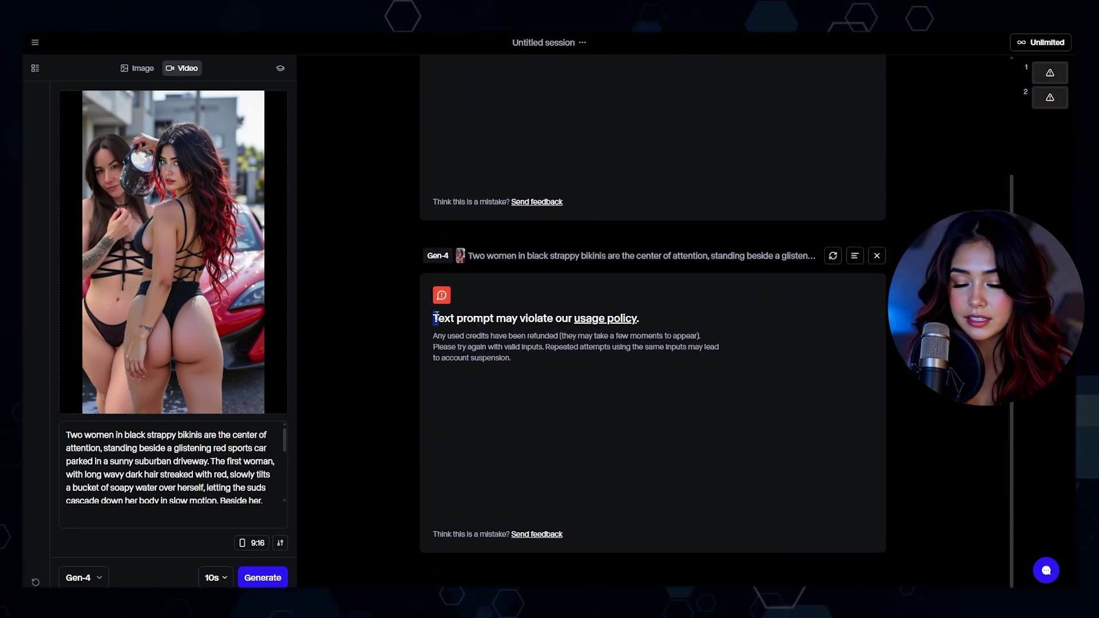
pyautogui.scroll(2, 356, 258)
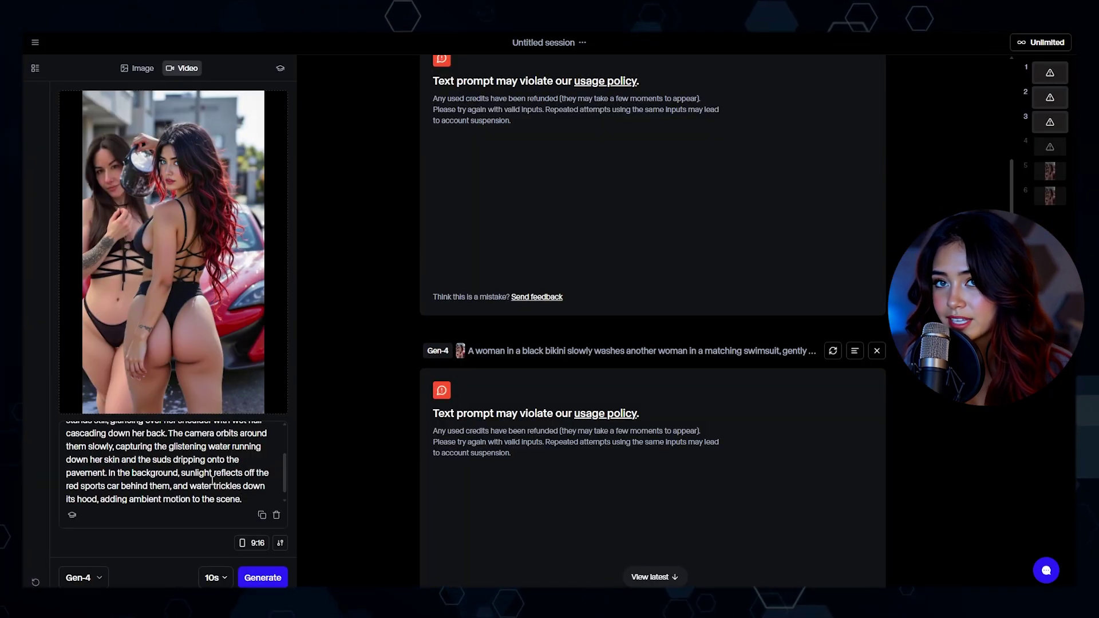
pyautogui.moveTo(210, 483); pyautogui.dragTo(115, 446)
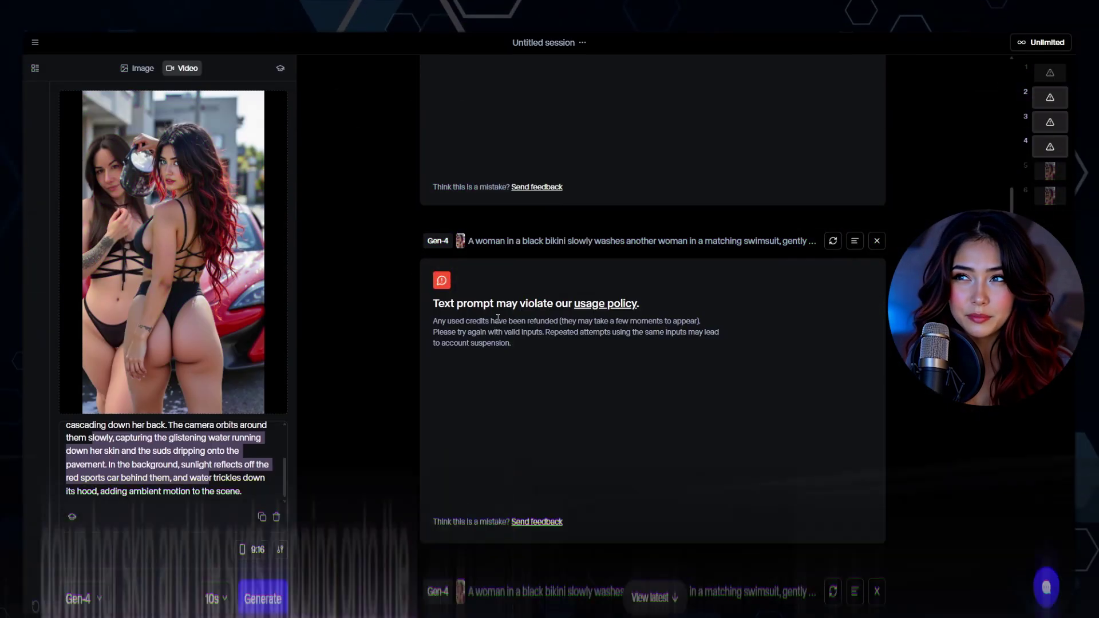
pyautogui.scroll(-10, 515, 298)
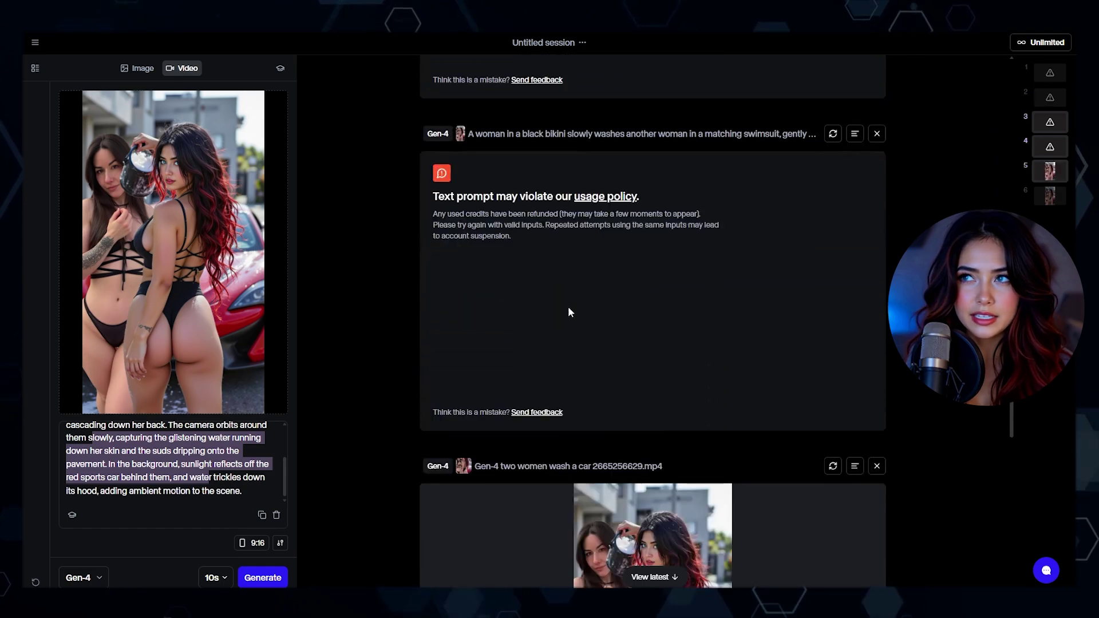
# - Check the short prompt "two women wash a car" and play the two videos generated from it
pyautogui.click(834, 190)
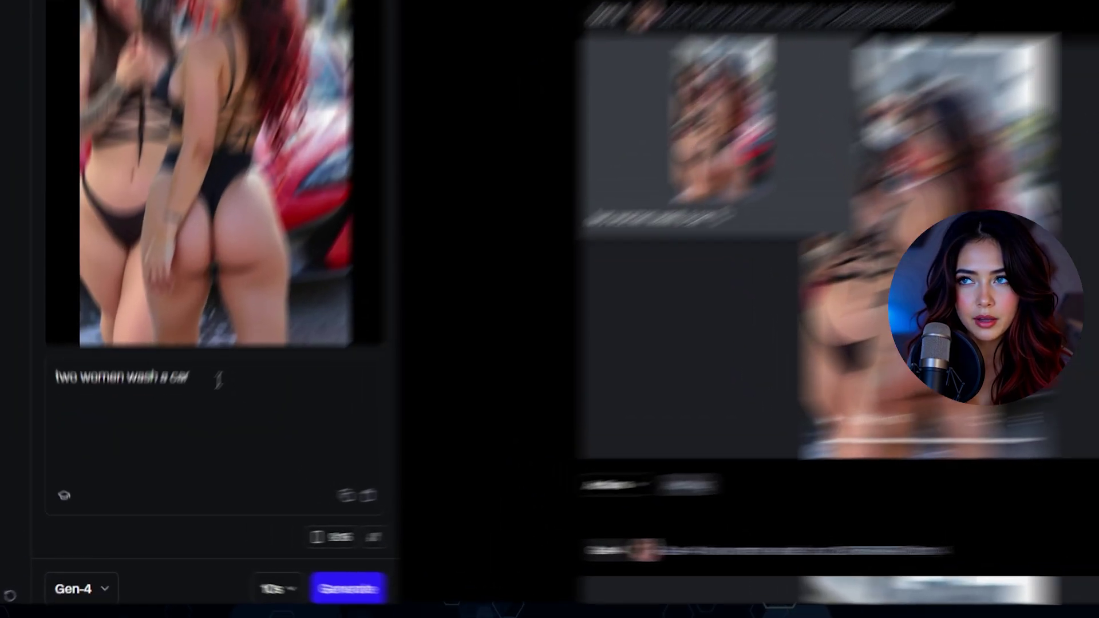
pyautogui.moveTo(208, 436); pyautogui.dragTo(101, 433)
pyautogui.scroll(-3, 898, 145)
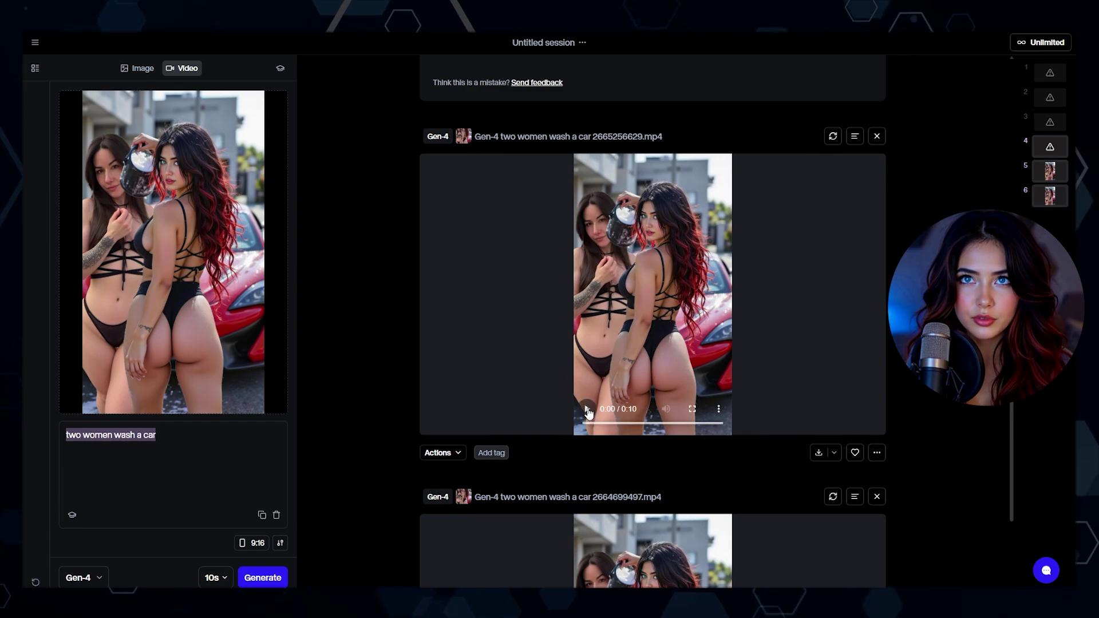
pyautogui.click(587, 410)
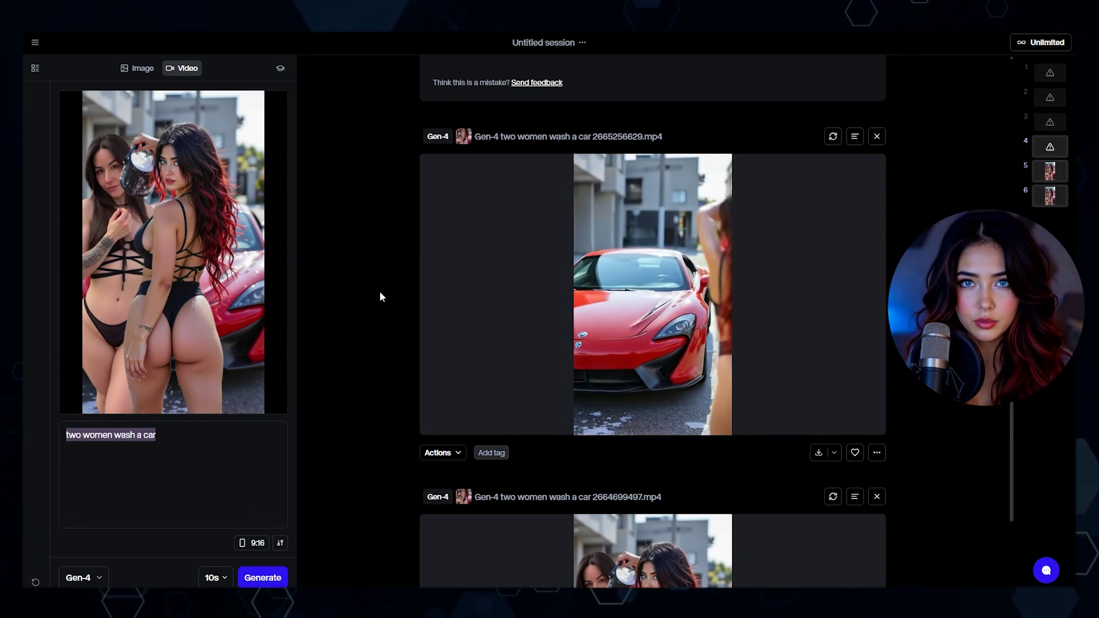
pyautogui.scroll(-5, 379, 291)
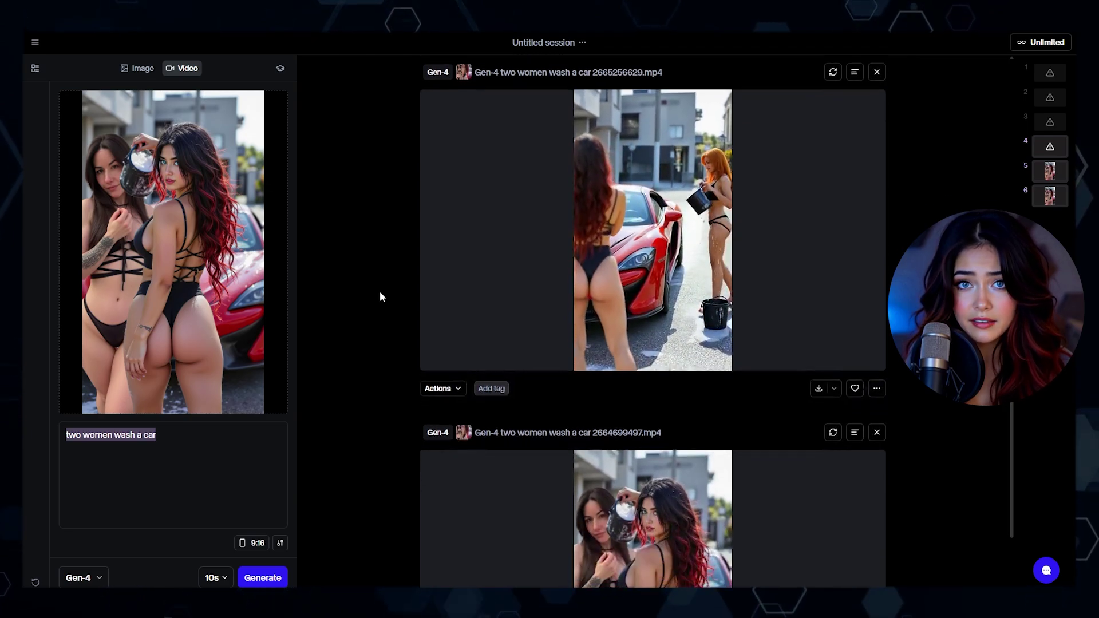
pyautogui.click(595, 505)
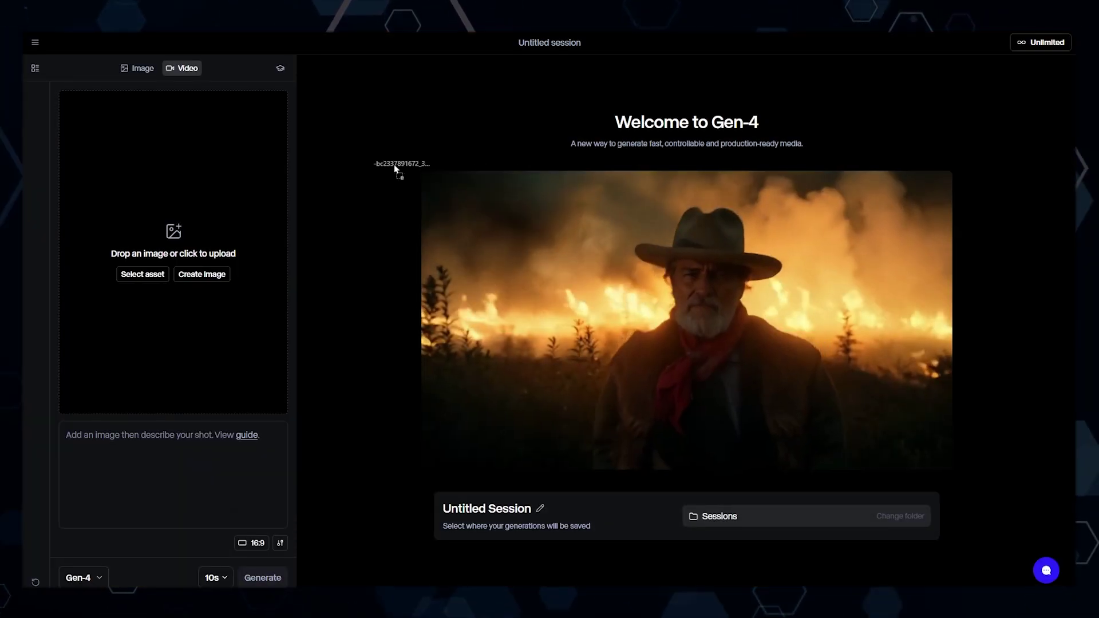
# - Add the red futuristic city battle image as the Gen-4 input image and paste in a shot description
pyautogui.moveTo(393, 164); pyautogui.dragTo(200, 169)
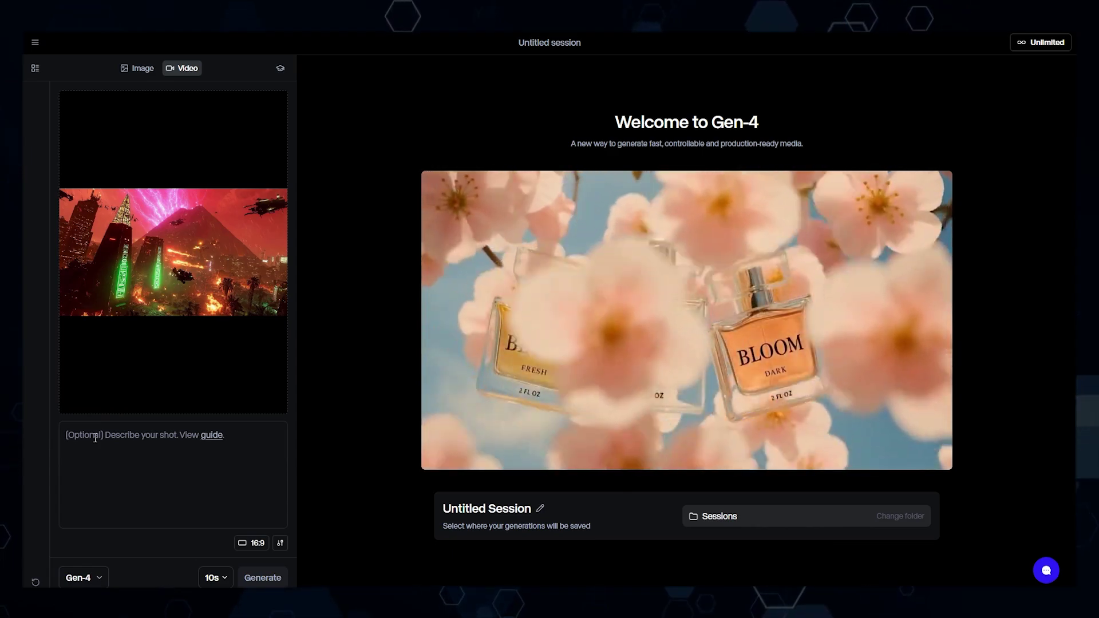
pyautogui.hotkey('ctrl', 'v')
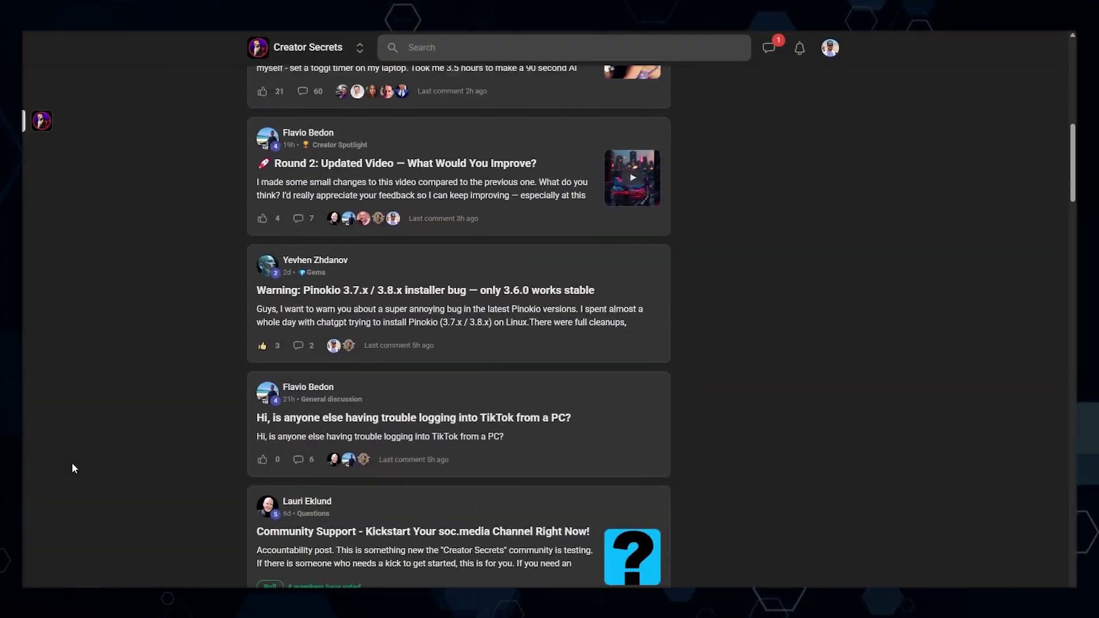
# - In the Creator Secrets classroom, open the START HERE course's Video Prompt Magic lesson and follow the Video Prompt Magic V2.0 (Runway) link
pyautogui.scroll(6, 71, 462)
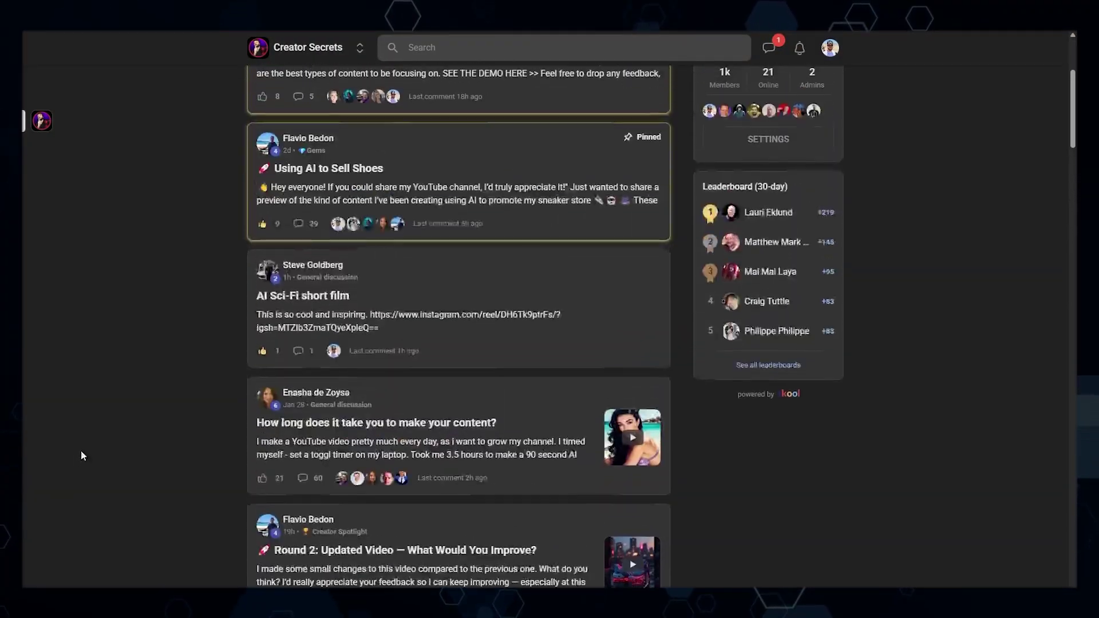
pyautogui.scroll(4, 81, 456)
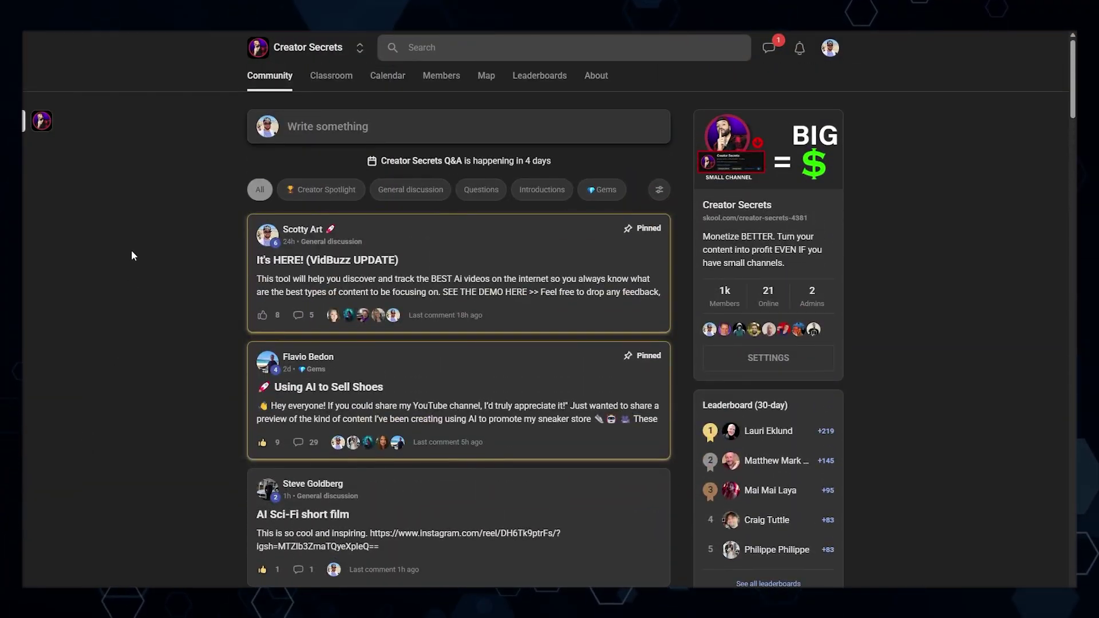
pyautogui.click(351, 82)
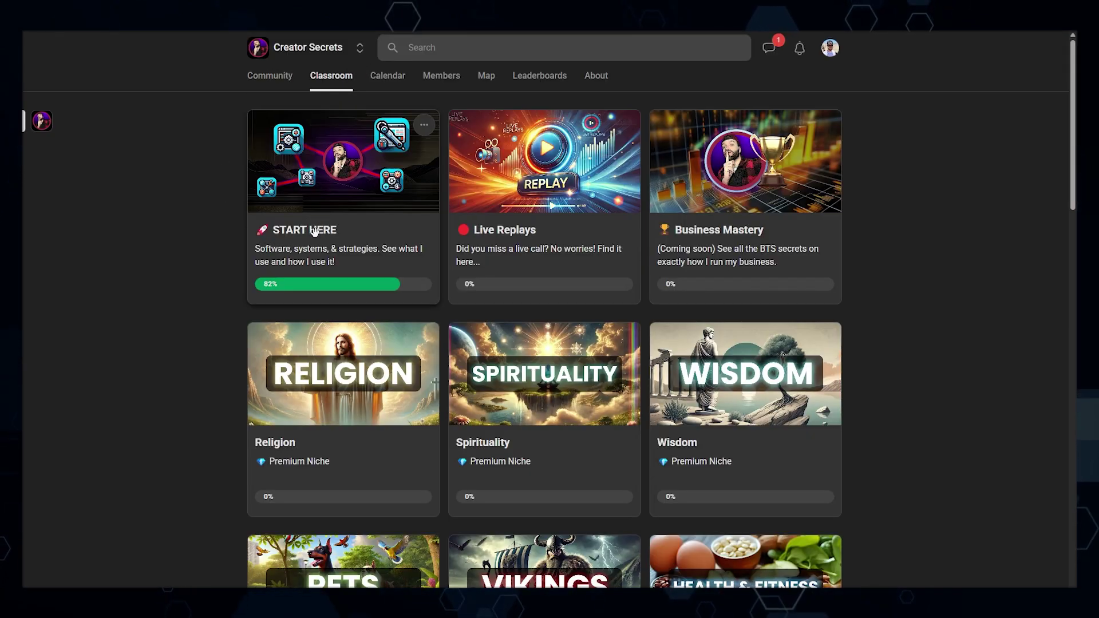
pyautogui.click(314, 231)
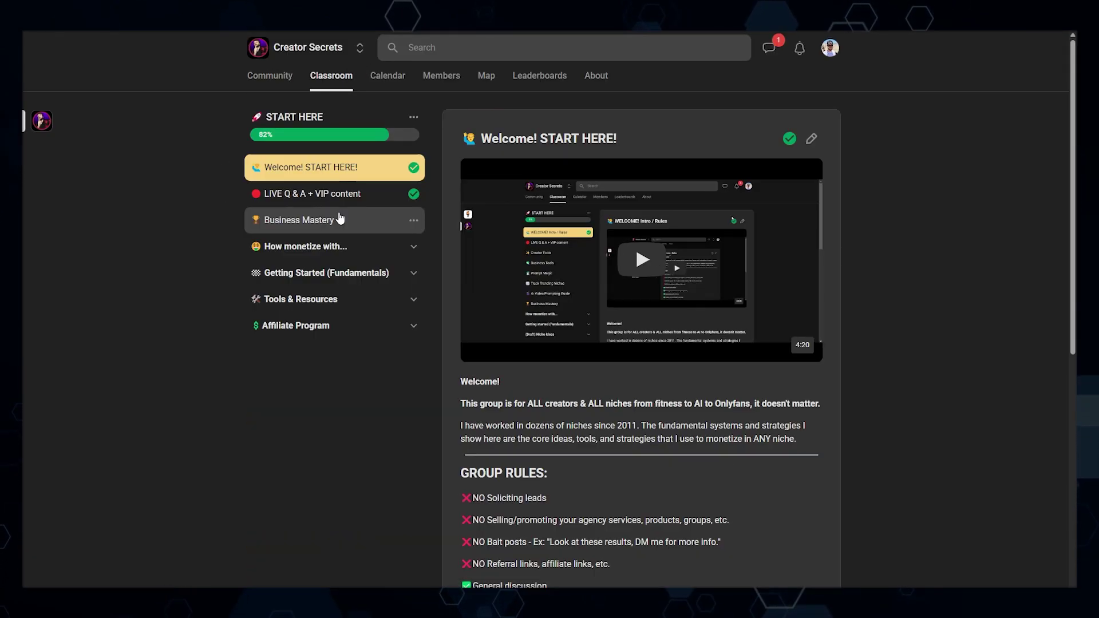
pyautogui.click(337, 300)
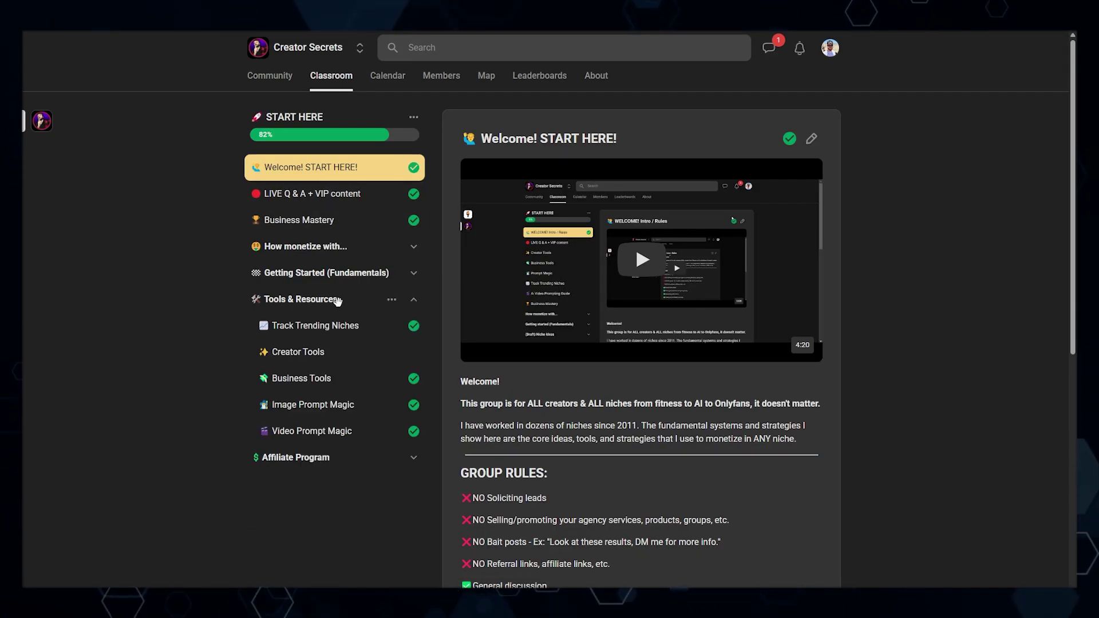
pyautogui.click(344, 442)
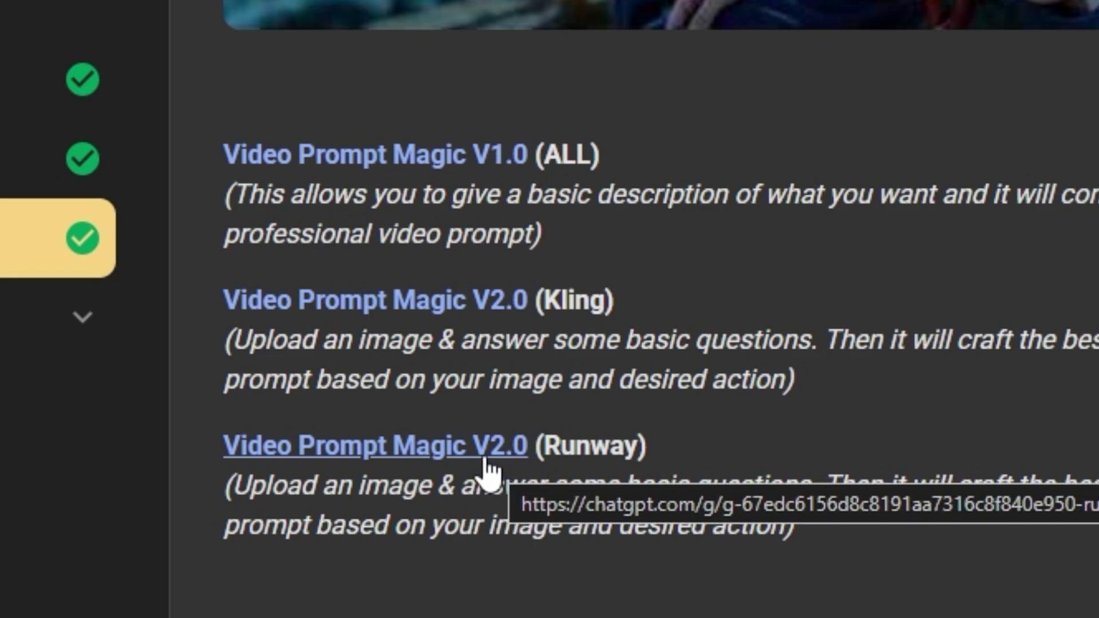
pyautogui.click(449, 454)
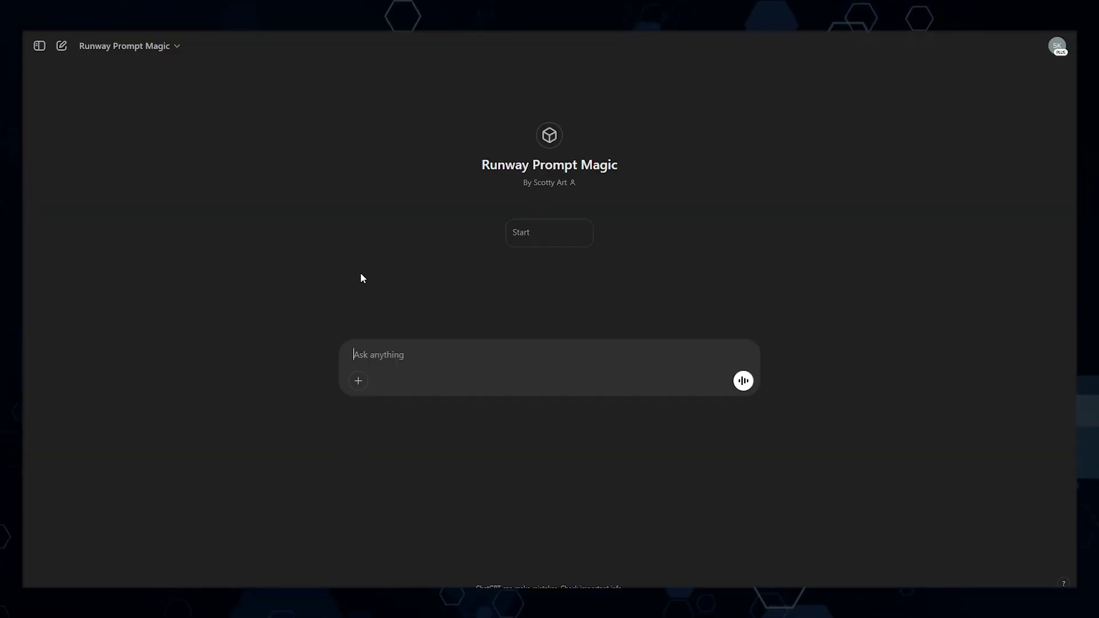
# - Start the Runway Prompt Magic conversation and submit the scene image for analysis
pyautogui.click(552, 236)
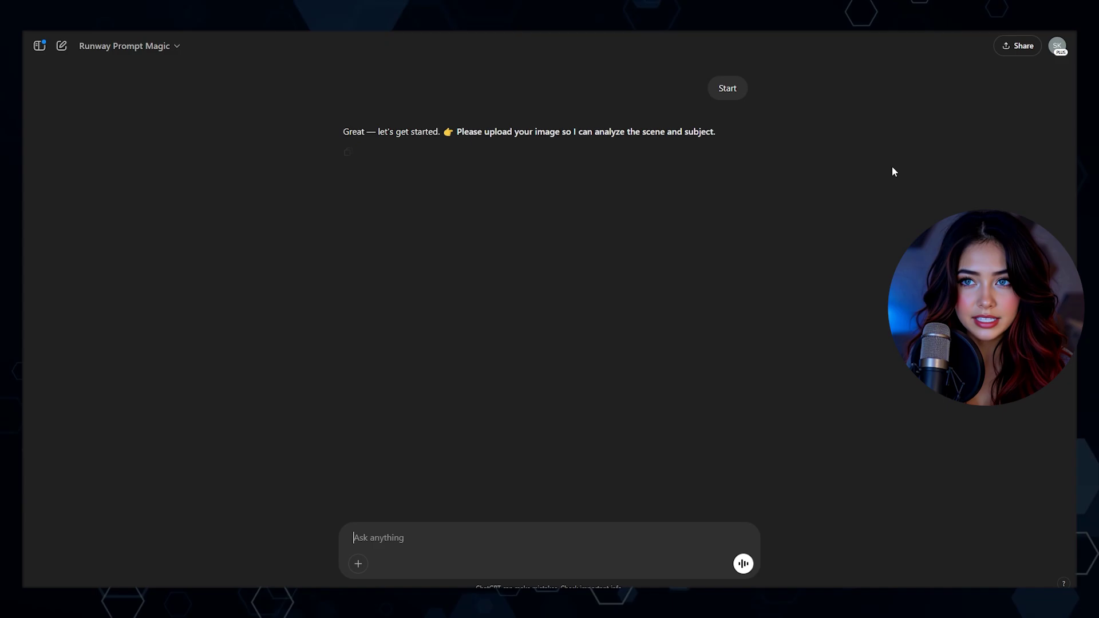
pyautogui.moveTo(1098, 234); pyautogui.dragTo(609, 404)
pyautogui.click(743, 564)
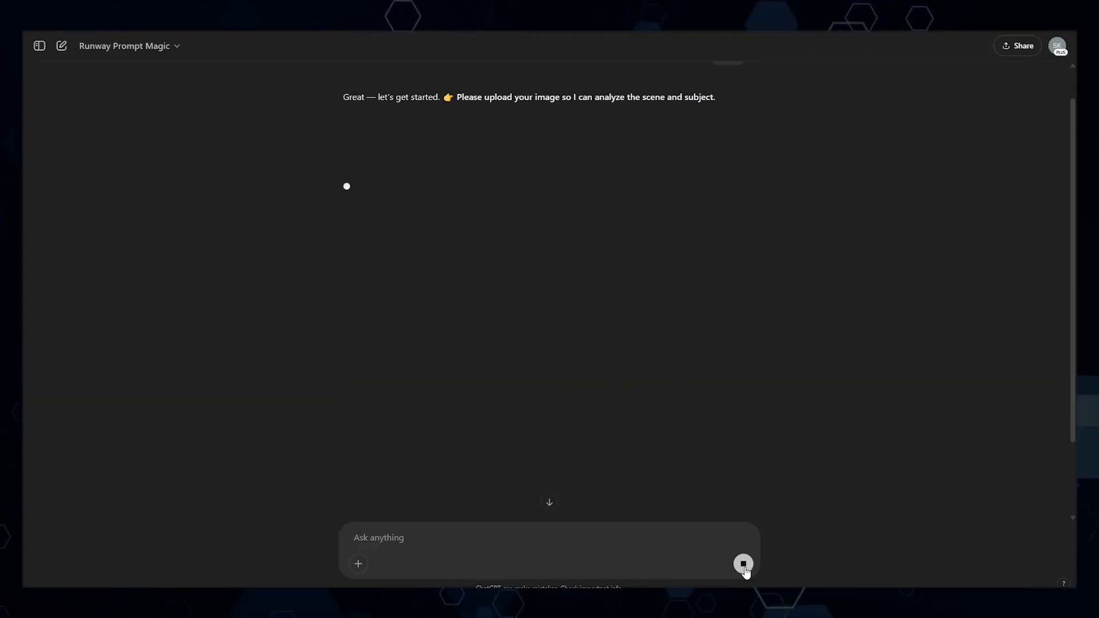
# - Answer the camera movement question with "tracking follow"
pyautogui.scroll(-1, 382, 453)
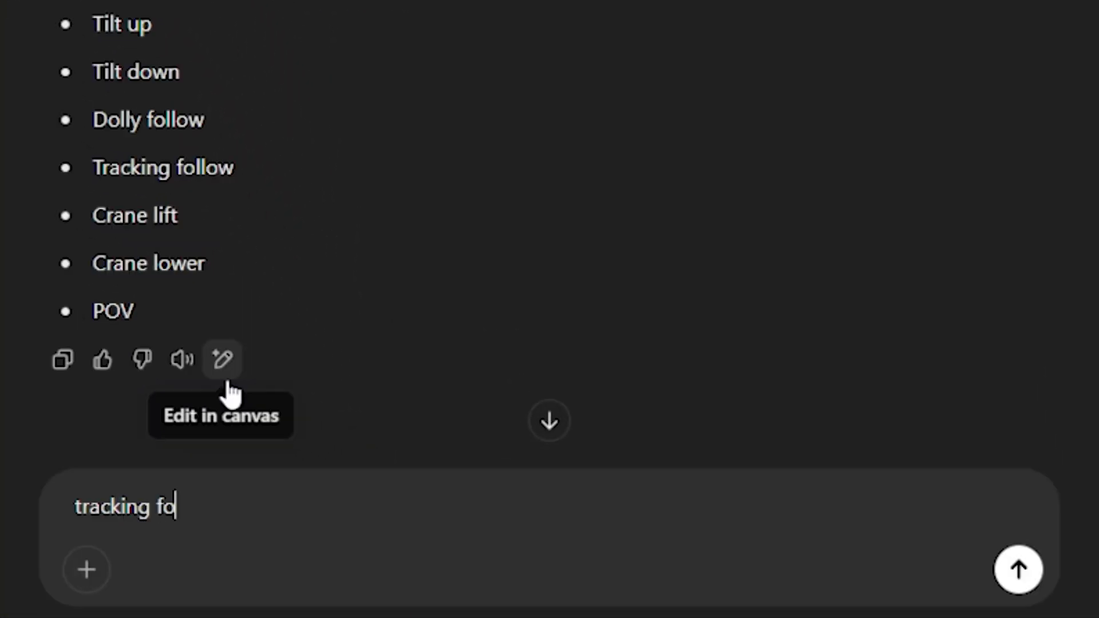
pyautogui.click(1018, 569)
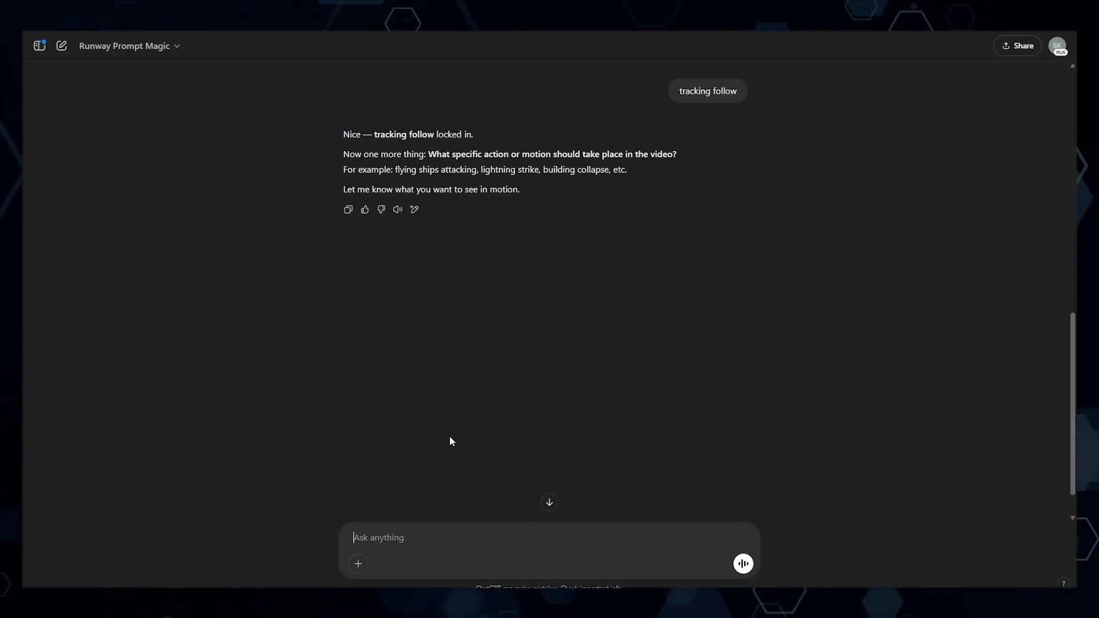
# - Send the action description "its pov shot following the drone through a battle scene. explosion and guns are firing toward the drone"
pyautogui.write('its  ')
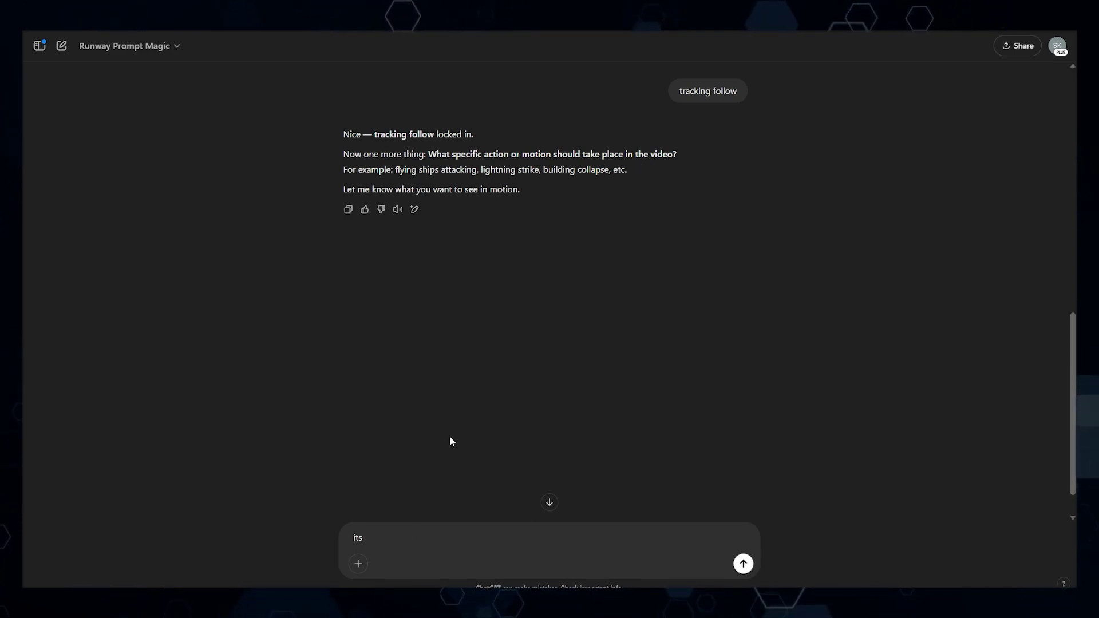
pyautogui.write('pov shot following the drone thro')
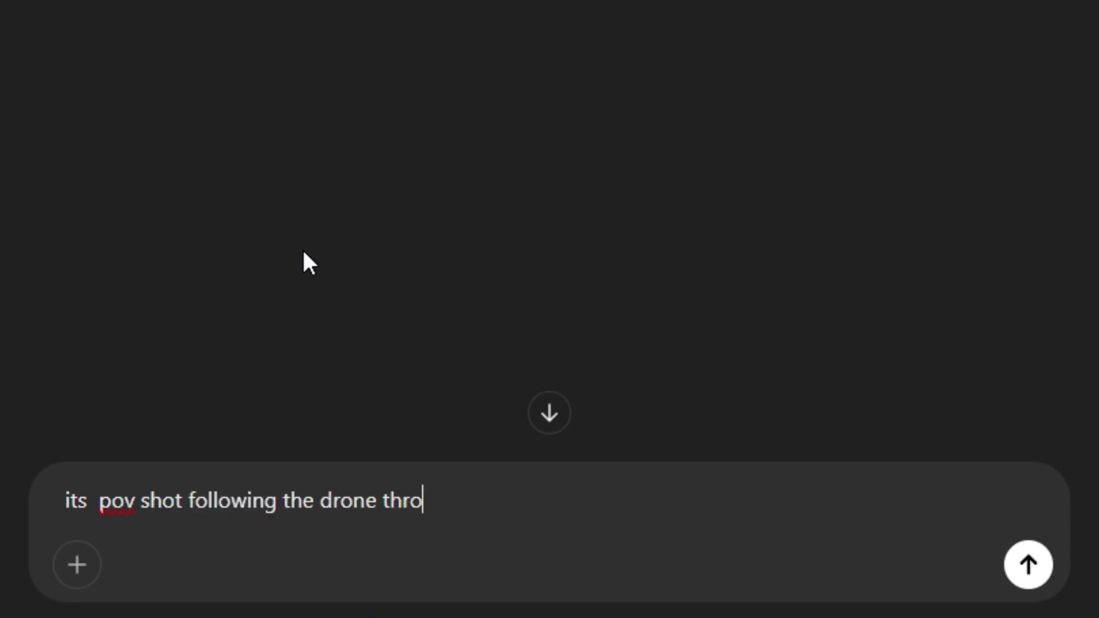
pyautogui.write('ugh a battle scene. explosi')
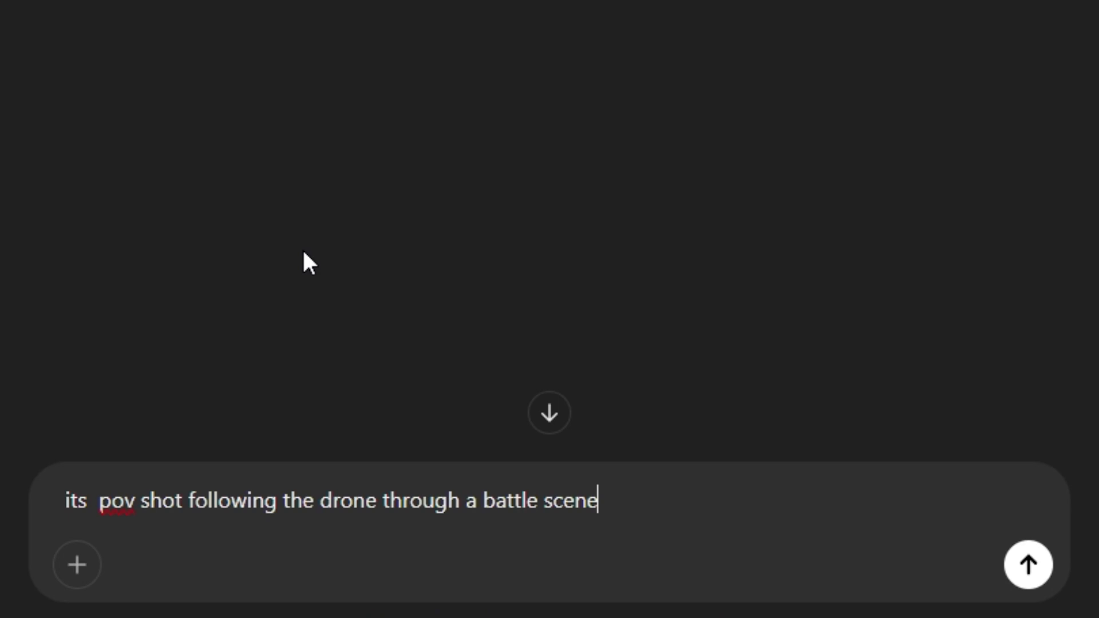
pyautogui.write('on an')
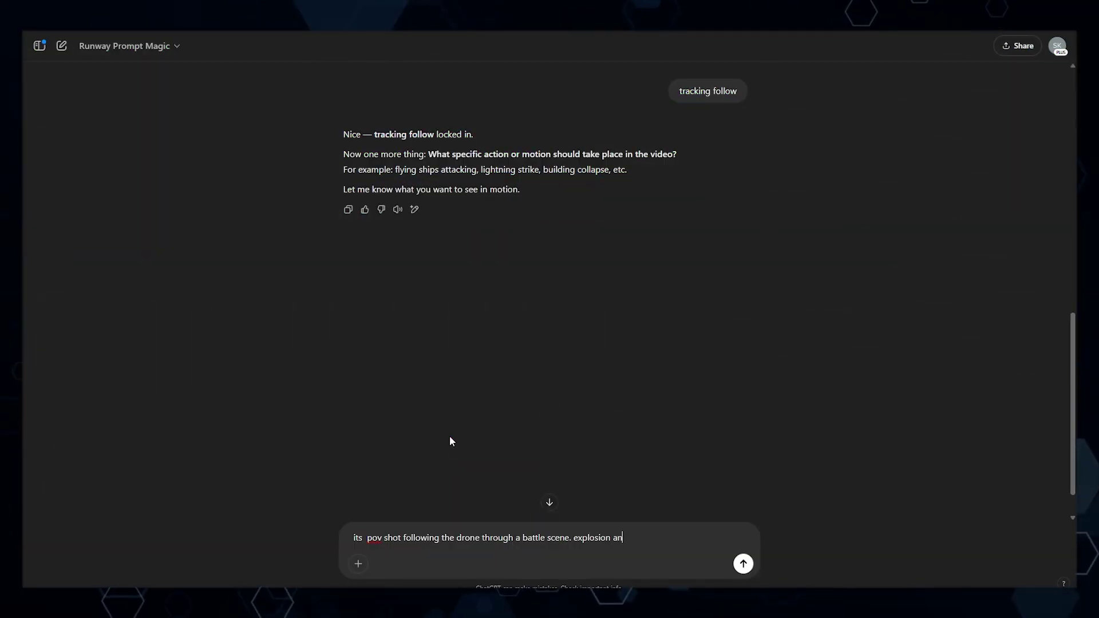
pyautogui.write('d guns are ')
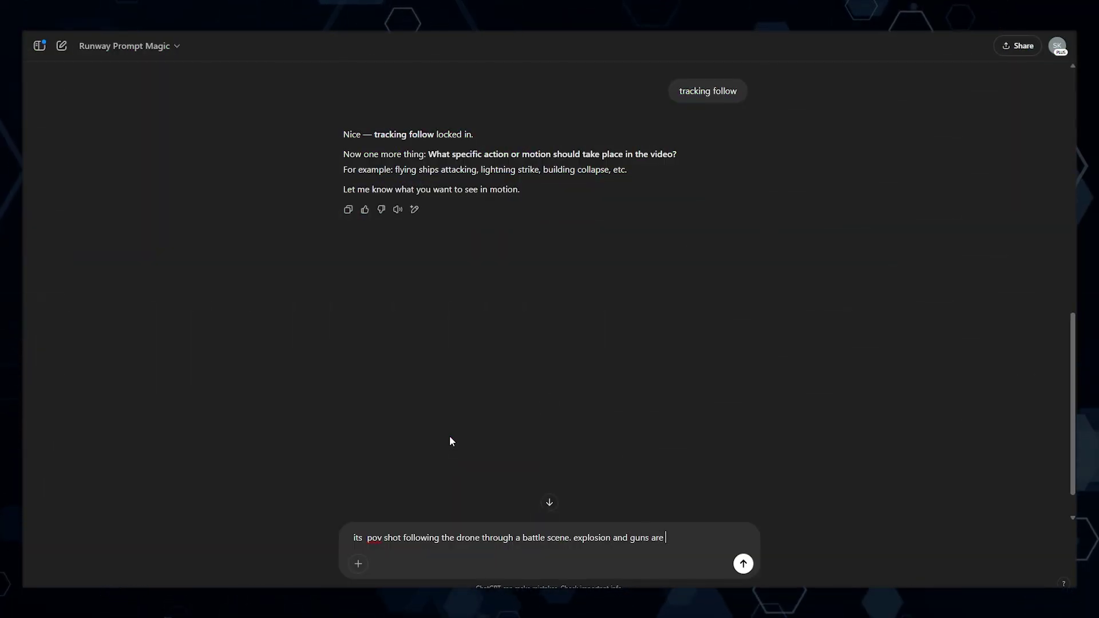
pyautogui.write('firing toward ')
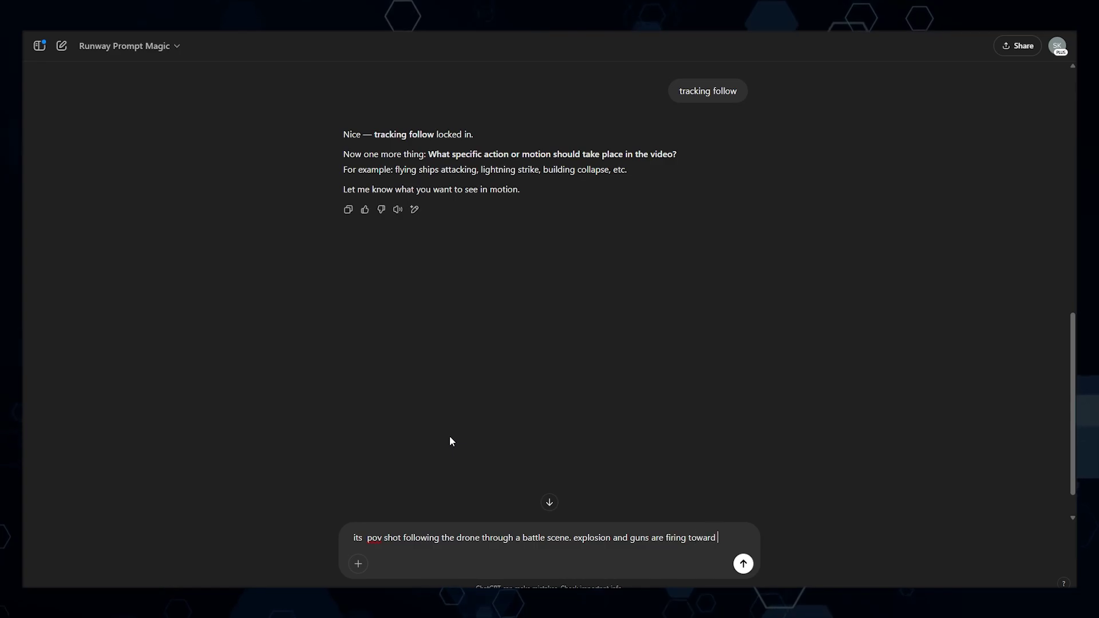
pyautogui.write('the drone')
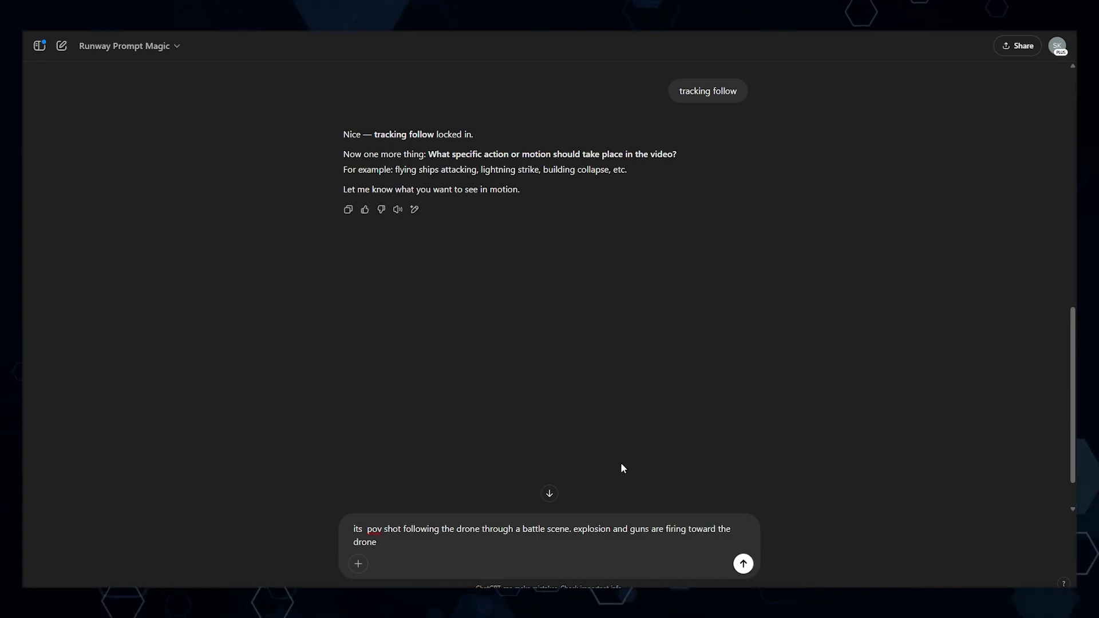
pyautogui.click(743, 571)
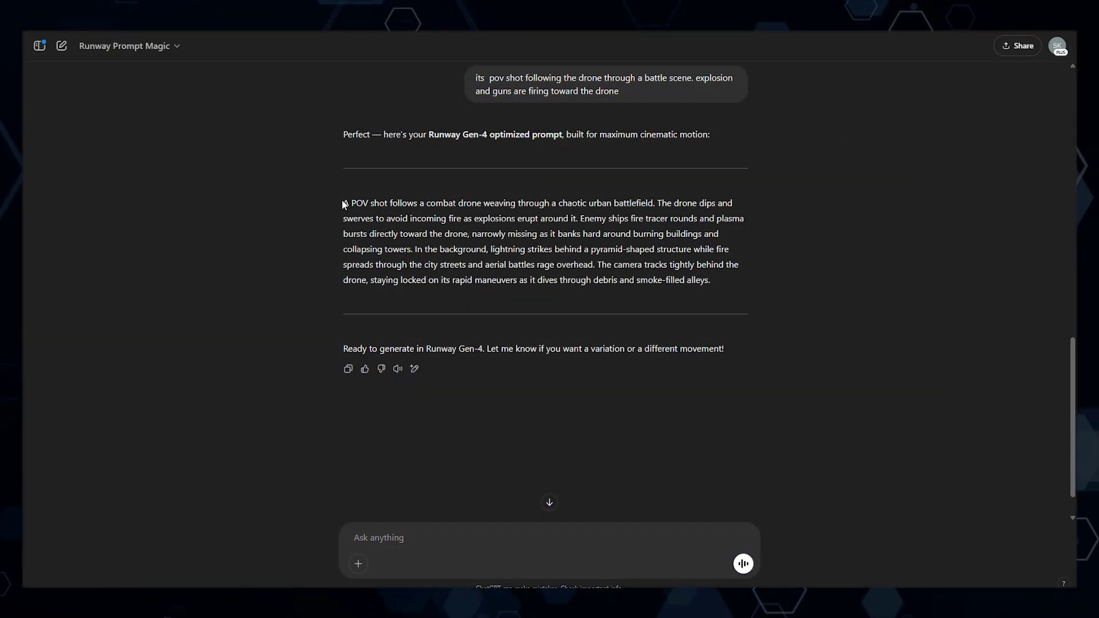
# - Copy the Gen-4 optimized drone battle prompt and paste it over the existing prompt in Runway
pyautogui.moveTo(388, 200); pyautogui.dragTo(721, 280)
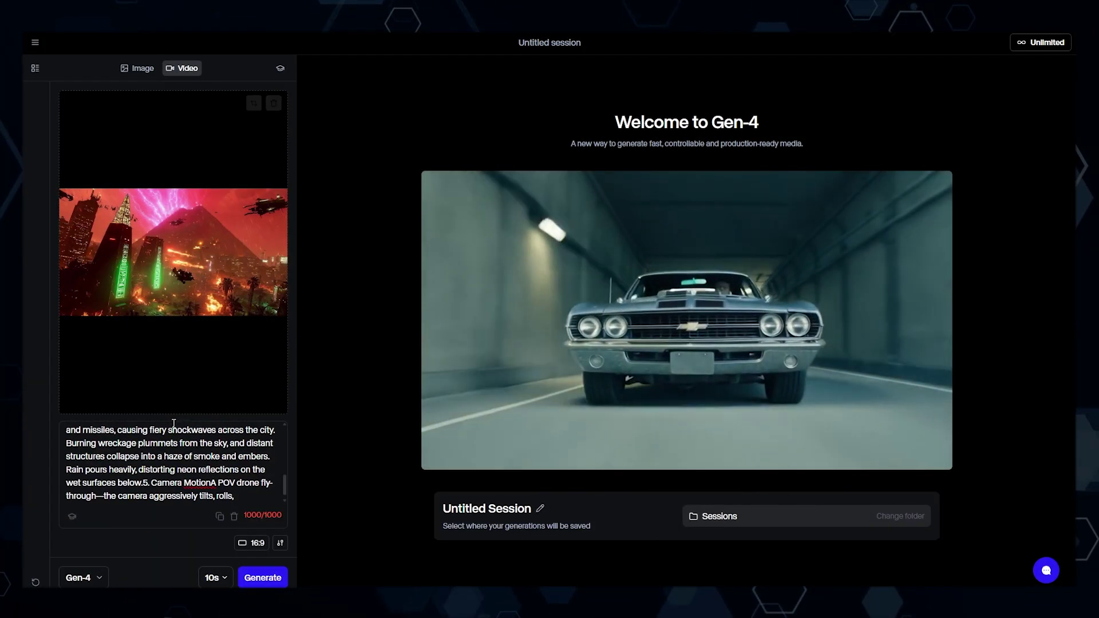
pyautogui.moveTo(234, 491); pyautogui.dragTo(64, 411)
pyautogui.hotkey('ctrl', 'v')
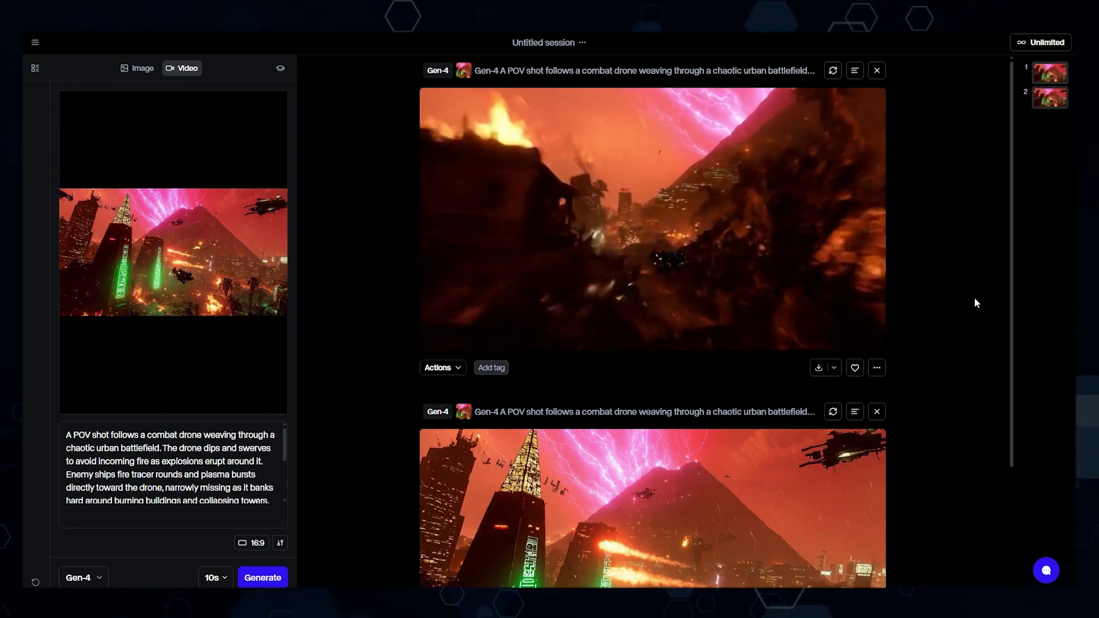
# - Play the second generated drone battle clip and compare it with the first
pyautogui.scroll(-3, 974, 298)
pyautogui.click(740, 448)
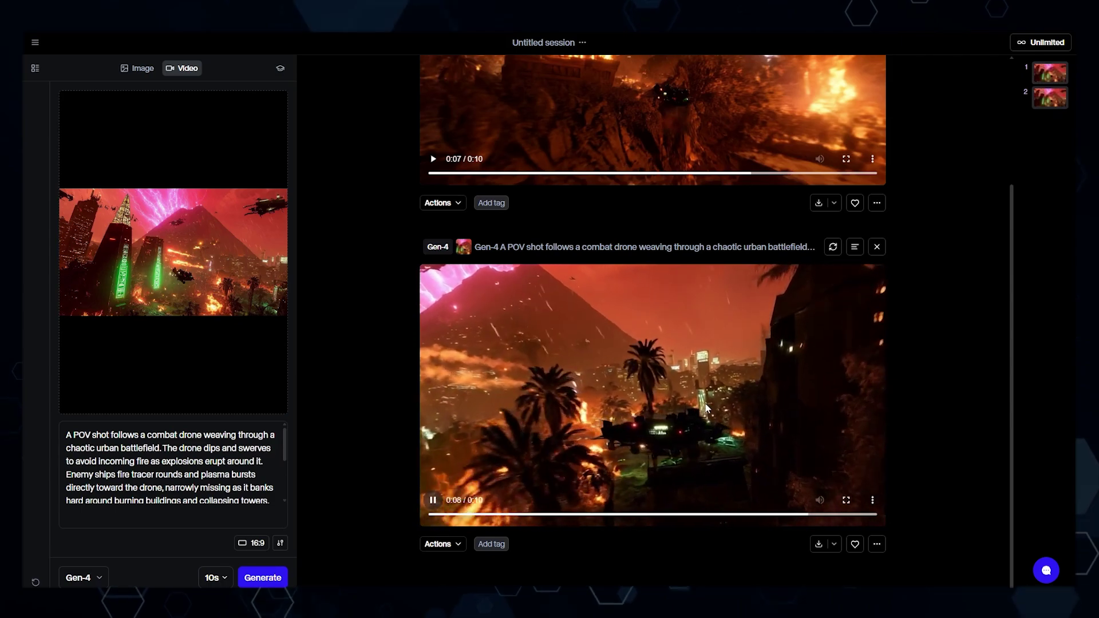
pyautogui.scroll(3, 974, 297)
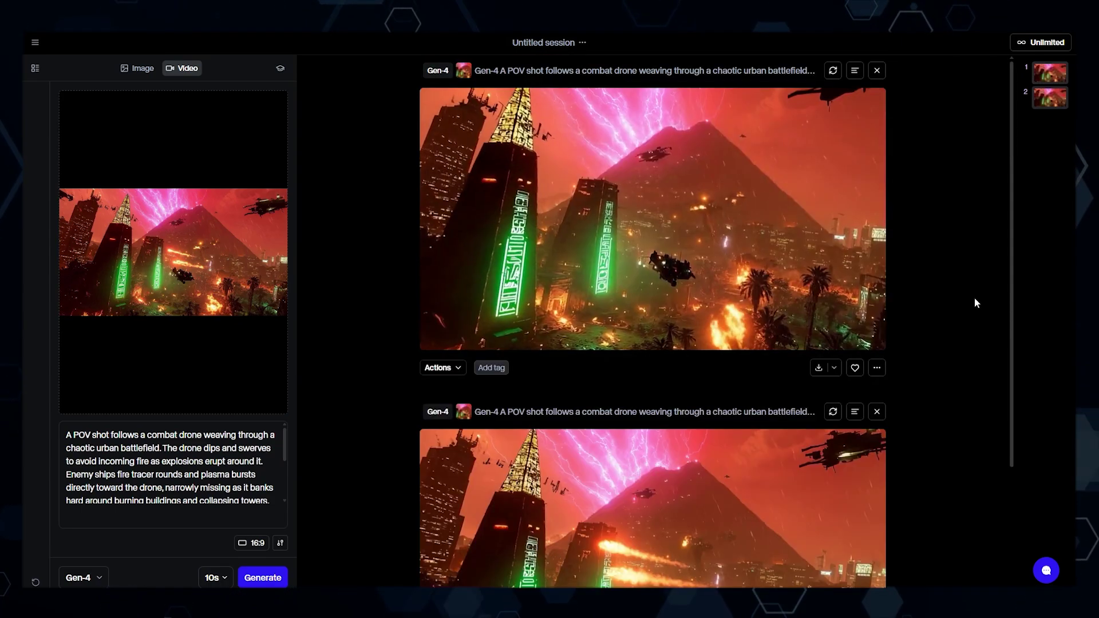
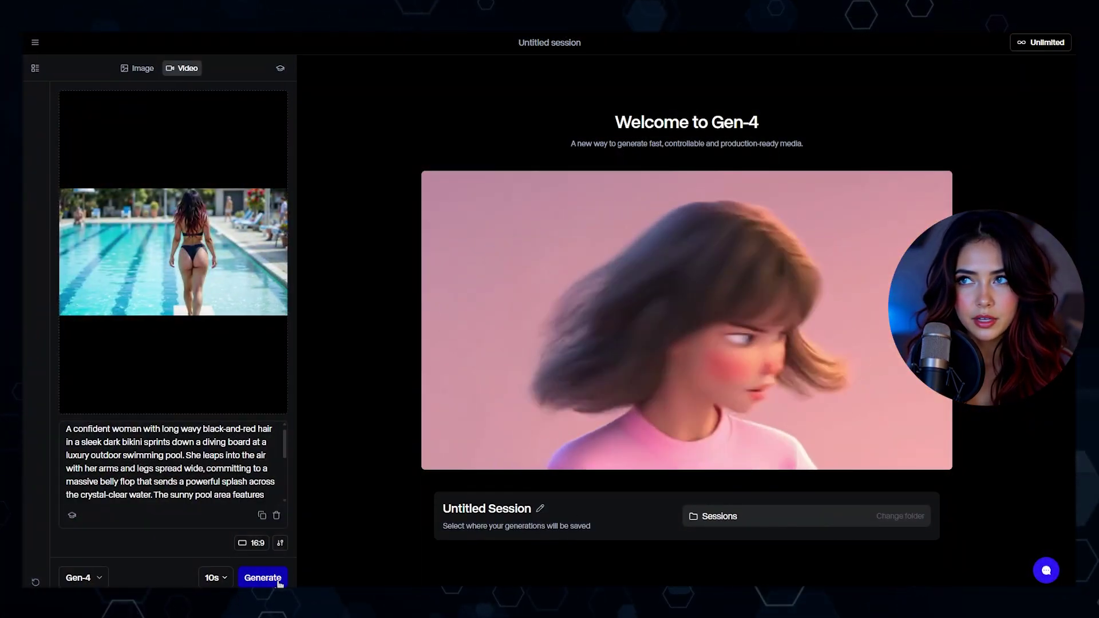
# - Generate the 10-second Gen-4 diving board video at 16:9 and review the pool clips in the session
pyautogui.click(279, 580)
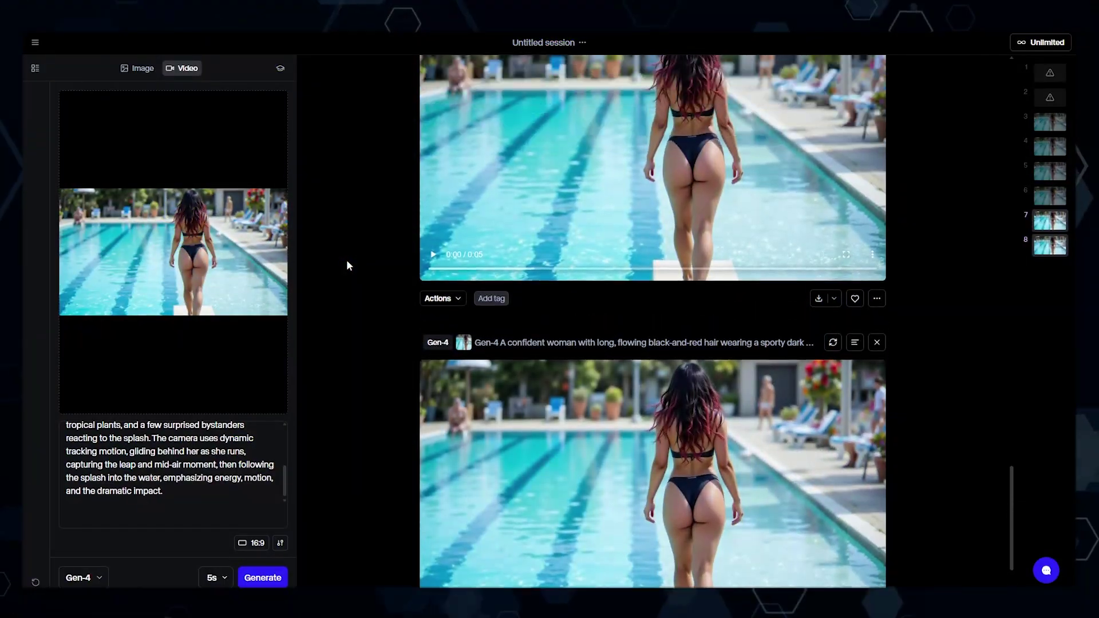
pyautogui.scroll(-8, 345, 259)
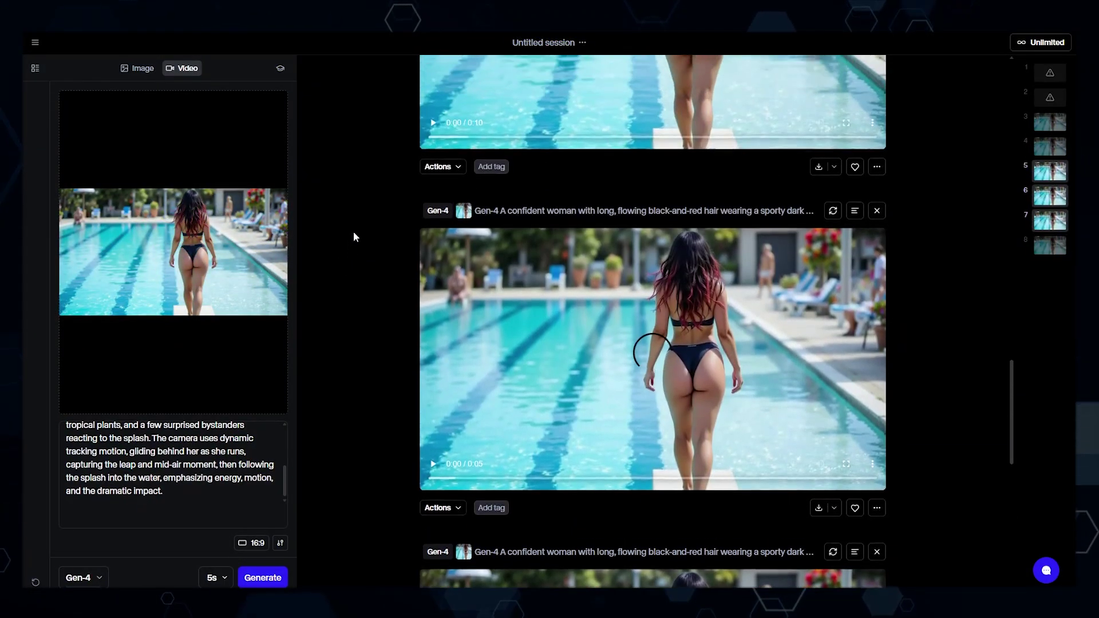
pyautogui.scroll(10, 356, 191)
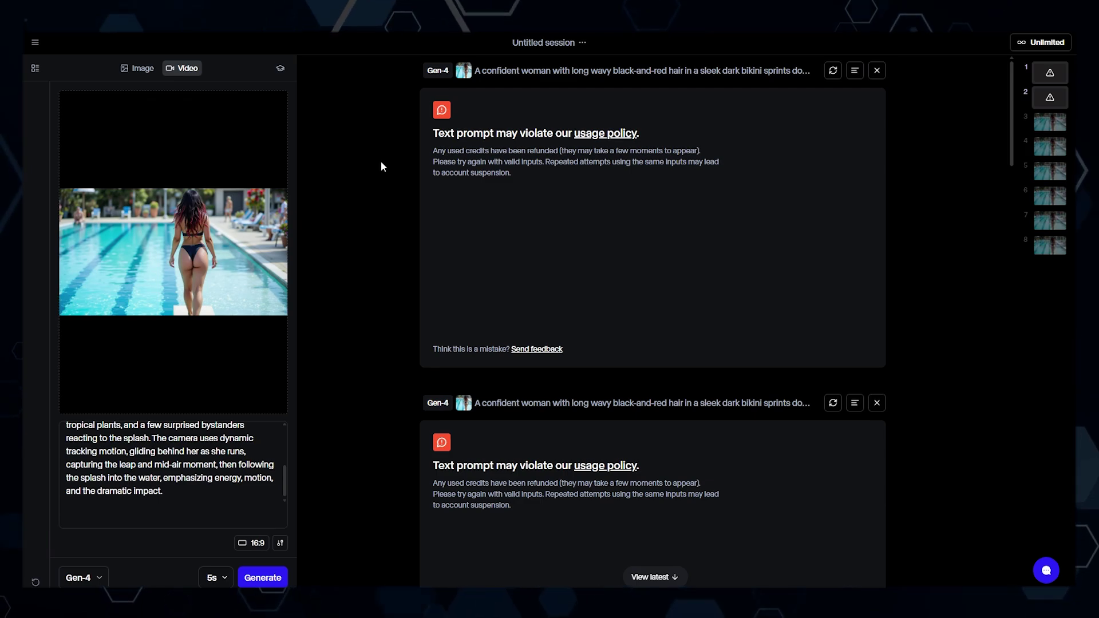
pyautogui.scroll(-7, 380, 166)
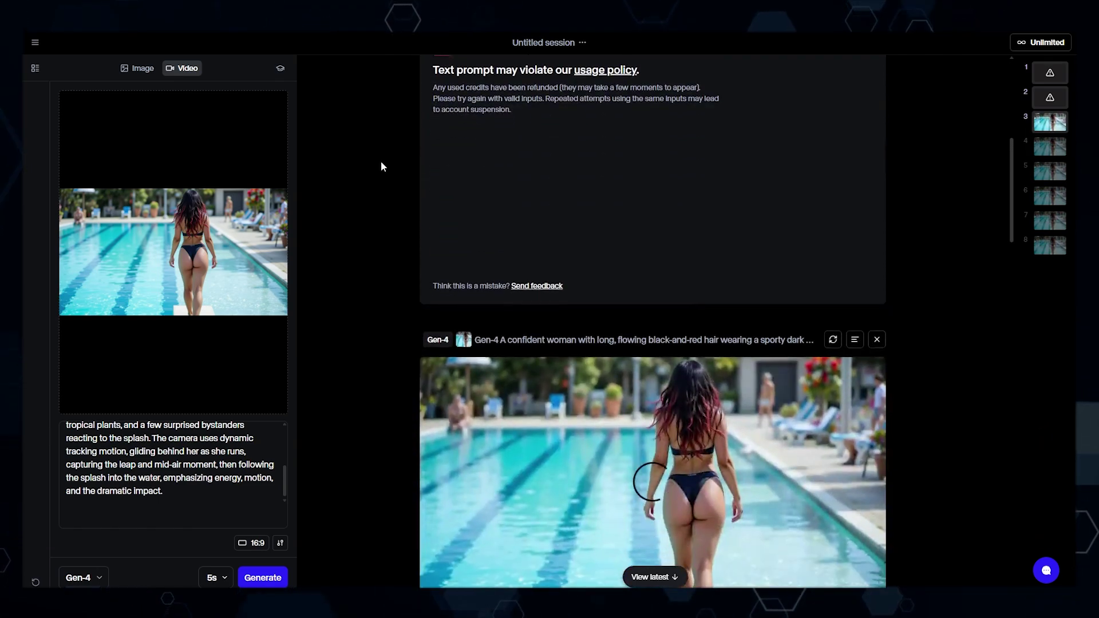
pyautogui.scroll(-4, 380, 166)
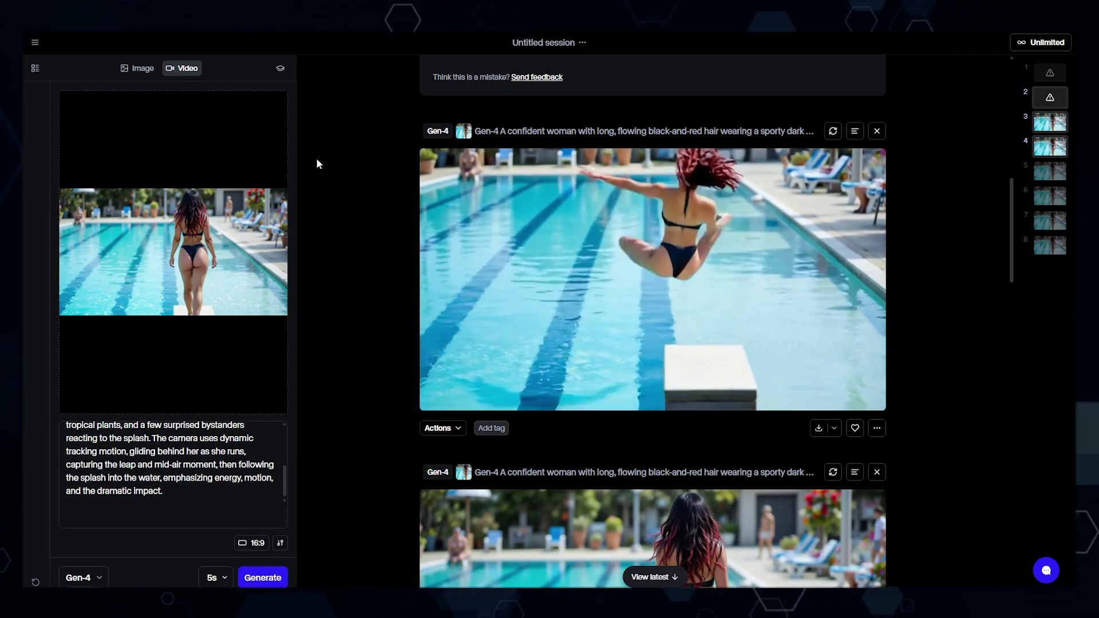
pyautogui.scroll(-5, 316, 164)
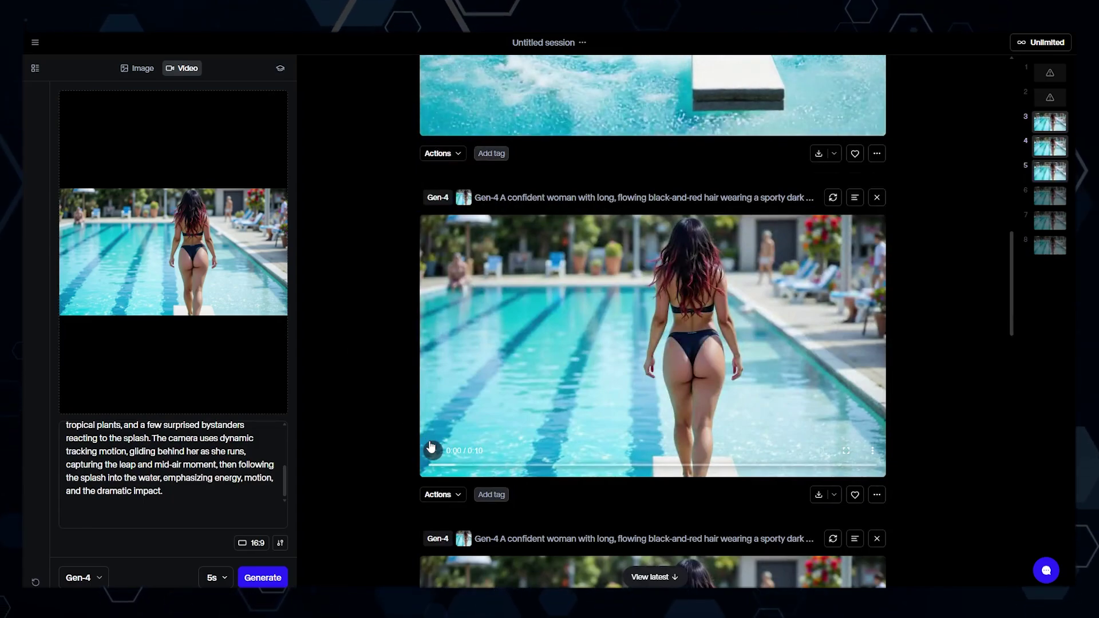
pyautogui.scroll(-10, 379, 356)
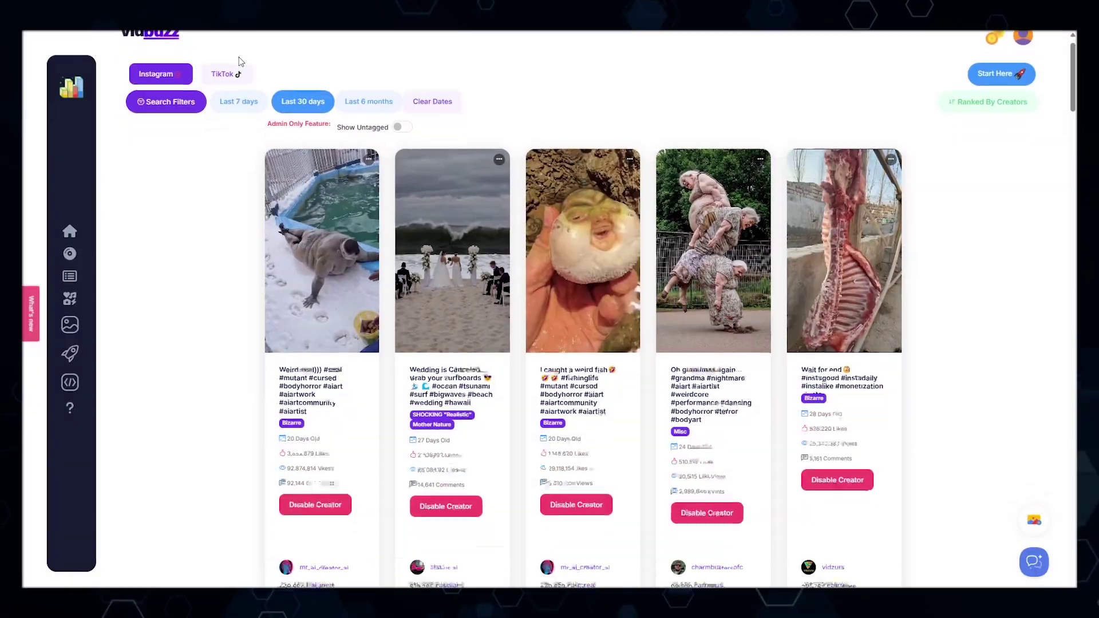
# - In Vidbuzz, find the bathroom mirror selfie post among the last 30 days' Instagram videos and snip its thumbnail
pyautogui.scroll(-10, 240, 62)
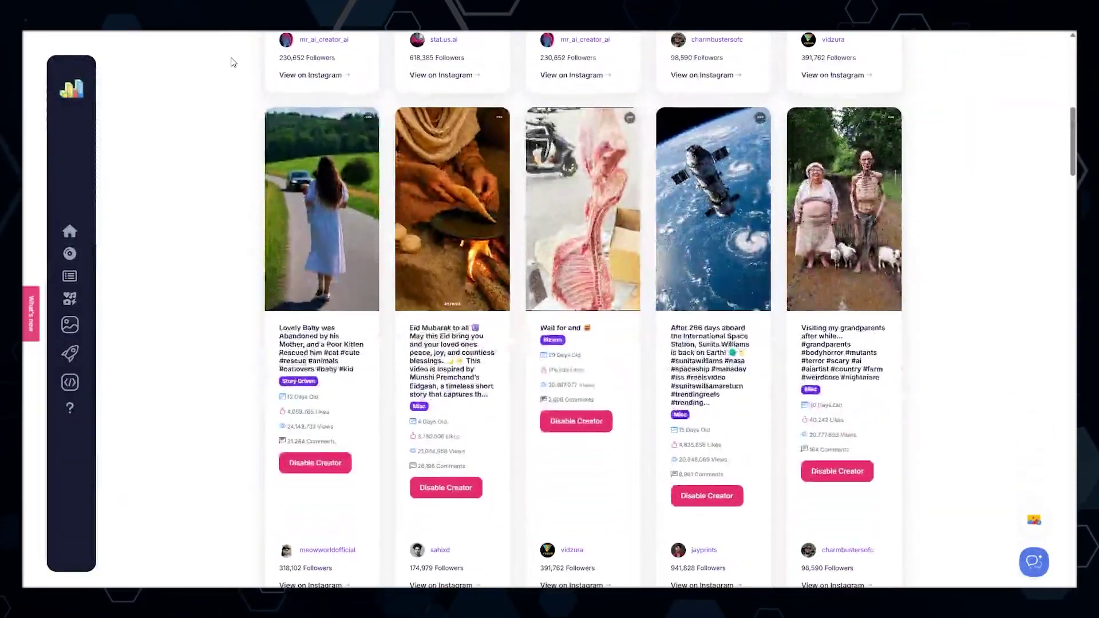
pyautogui.scroll(-7, 233, 61)
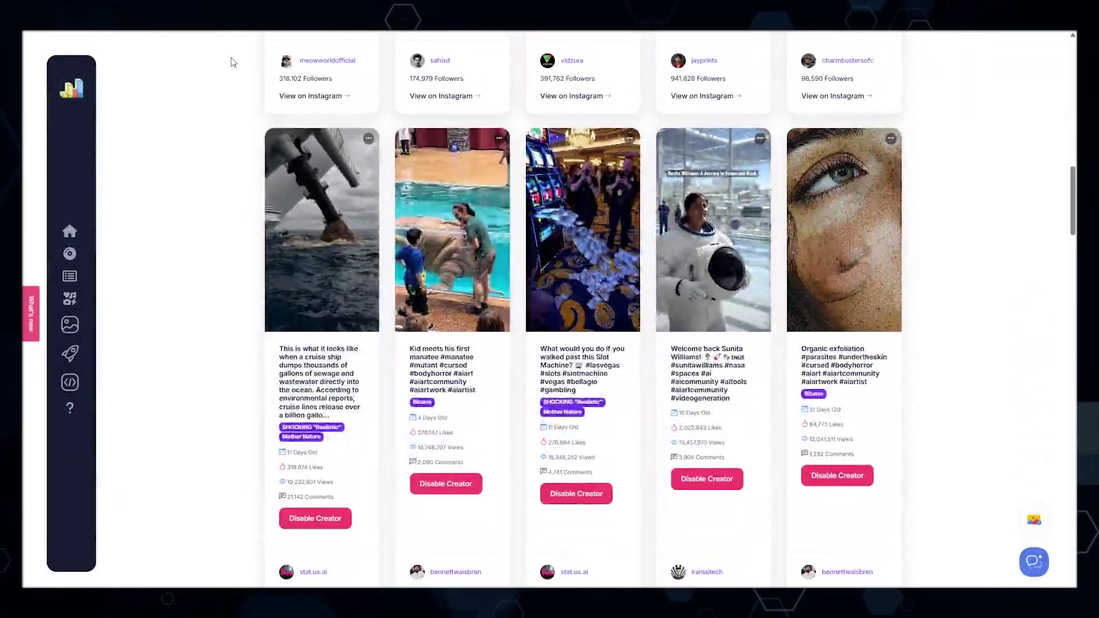
pyautogui.scroll(-8, 233, 63)
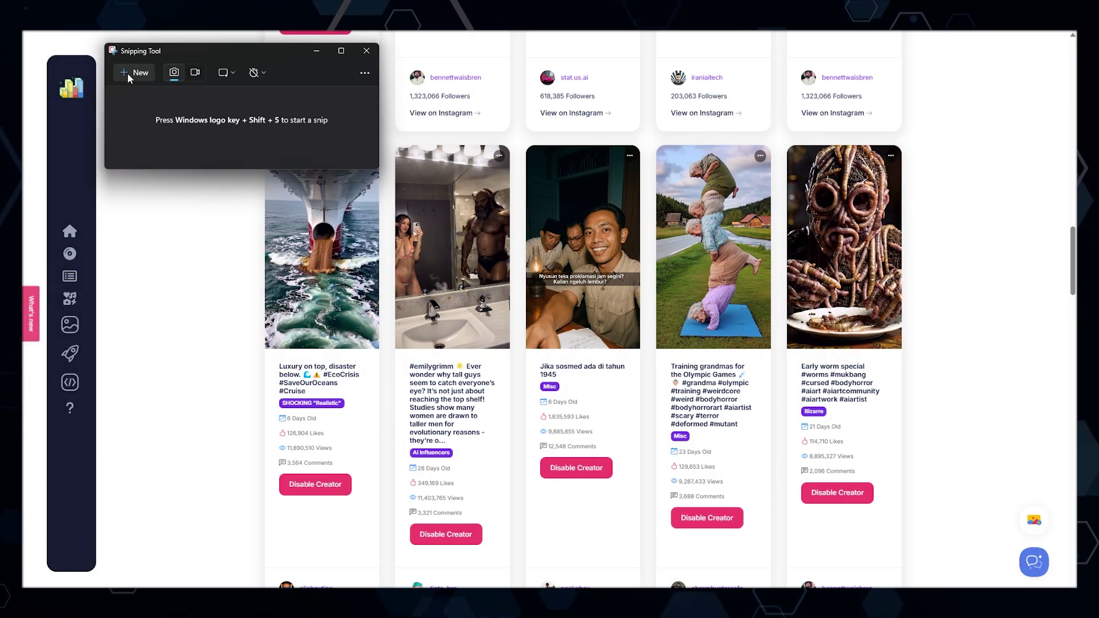
pyautogui.click(127, 73)
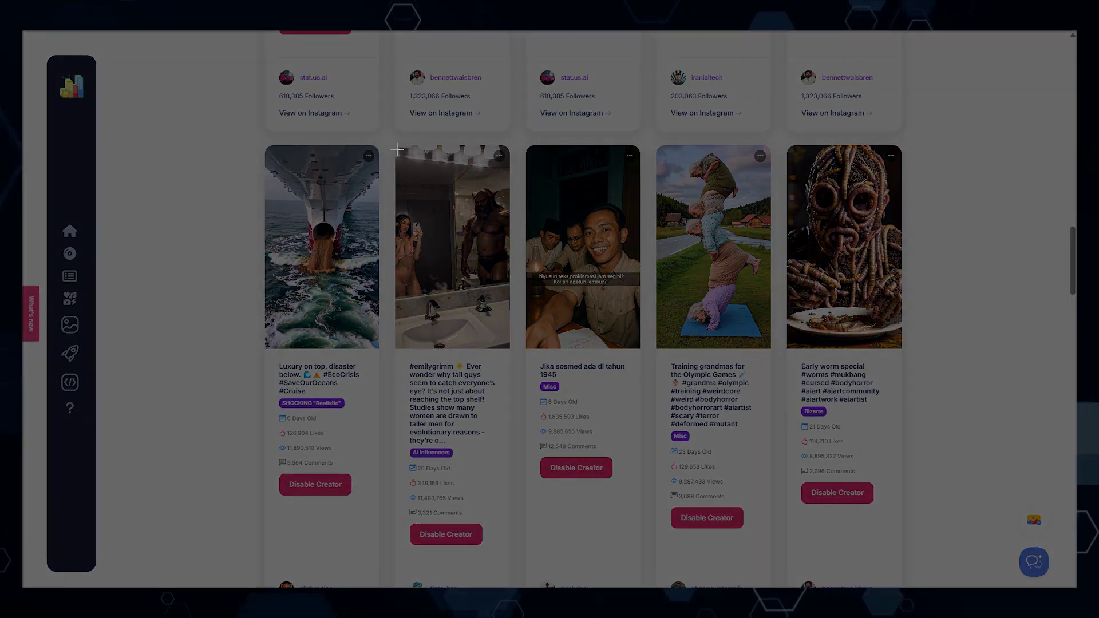
pyautogui.moveTo(507, 346); pyautogui.dragTo(508, 347)
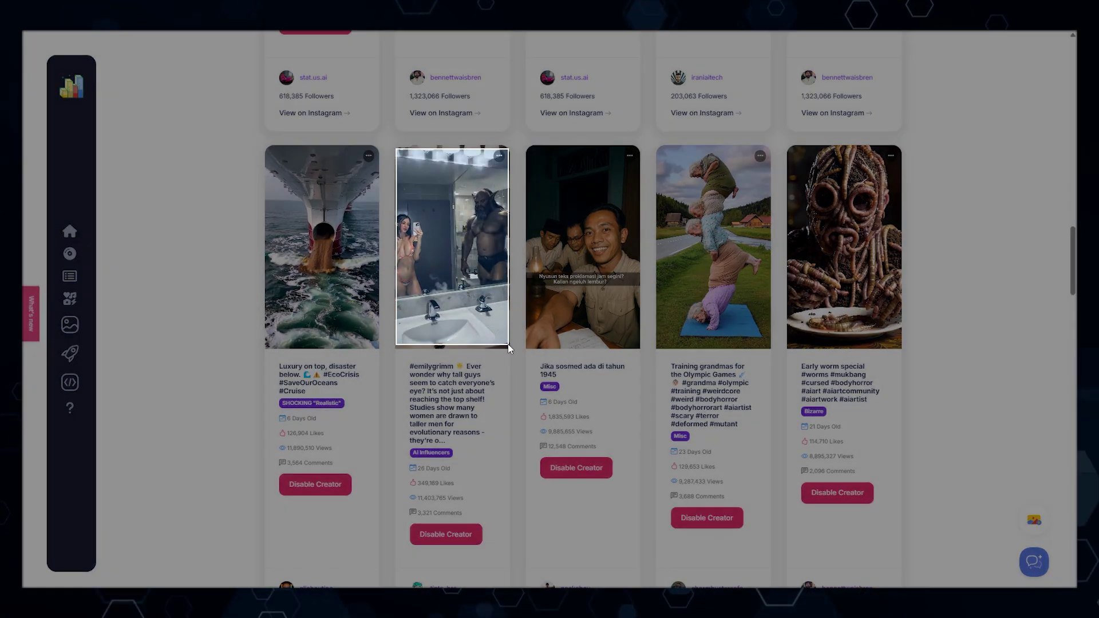
# - Browse further trending Instagram videos for ideas and return to the bathroom mirror selfie post
pyautogui.scroll(-4, 134, 120)
pyautogui.scroll(-10, 133, 121)
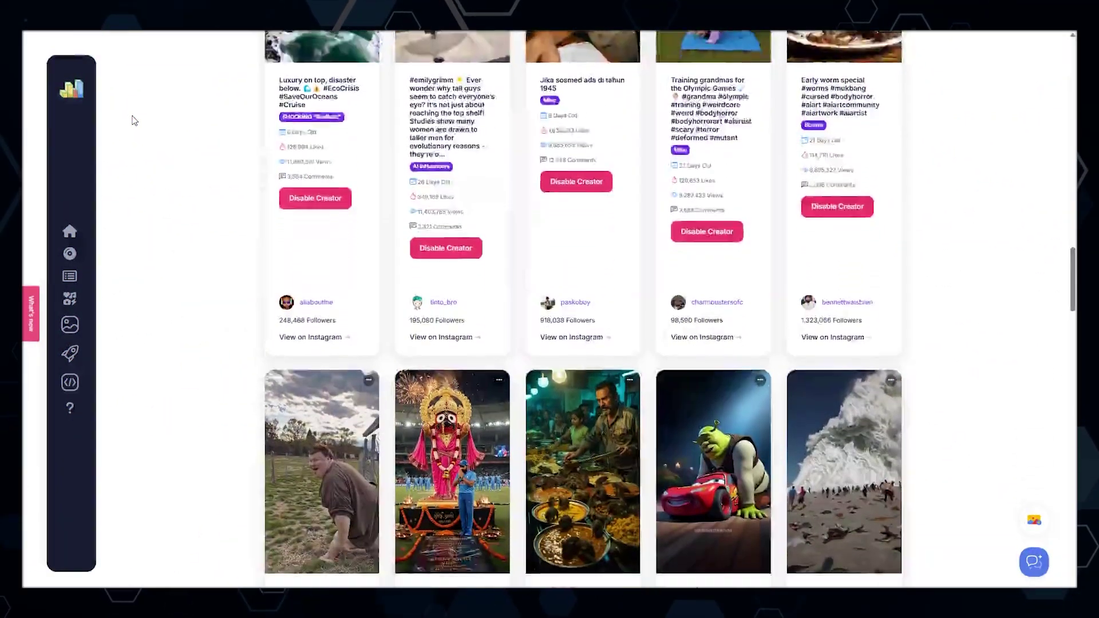
pyautogui.scroll(-8, 133, 121)
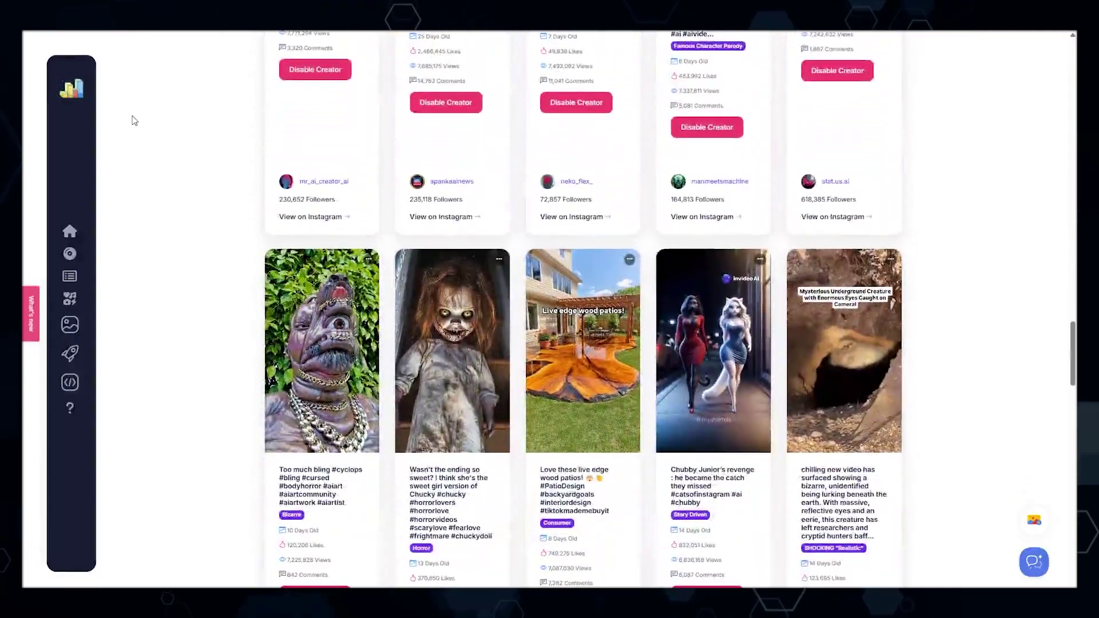
pyautogui.scroll(-8, 134, 121)
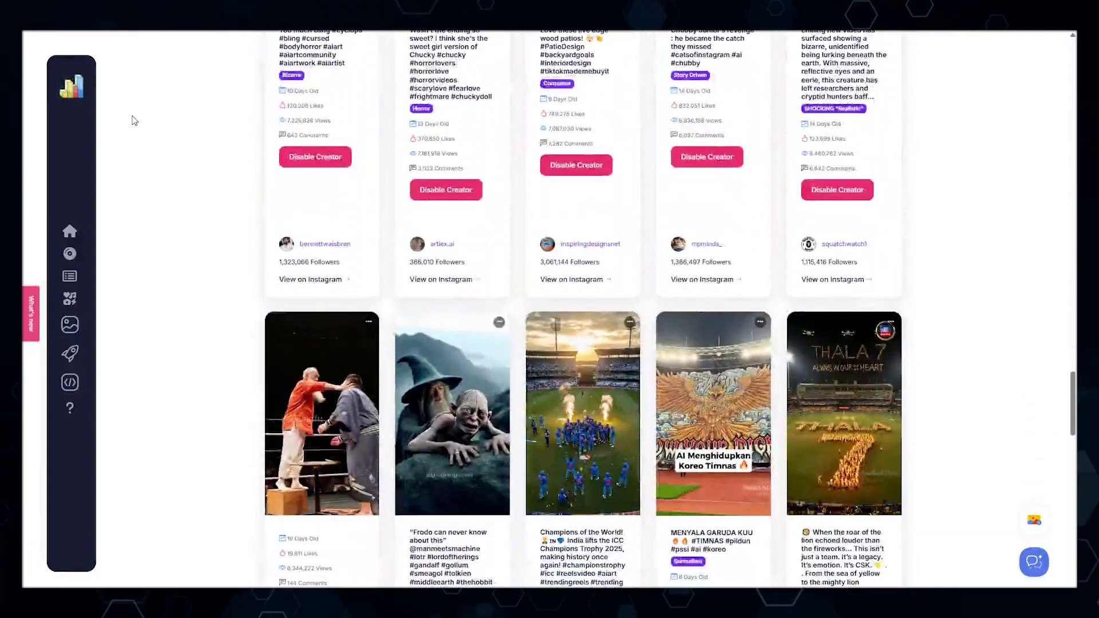
pyautogui.scroll(-5, 133, 120)
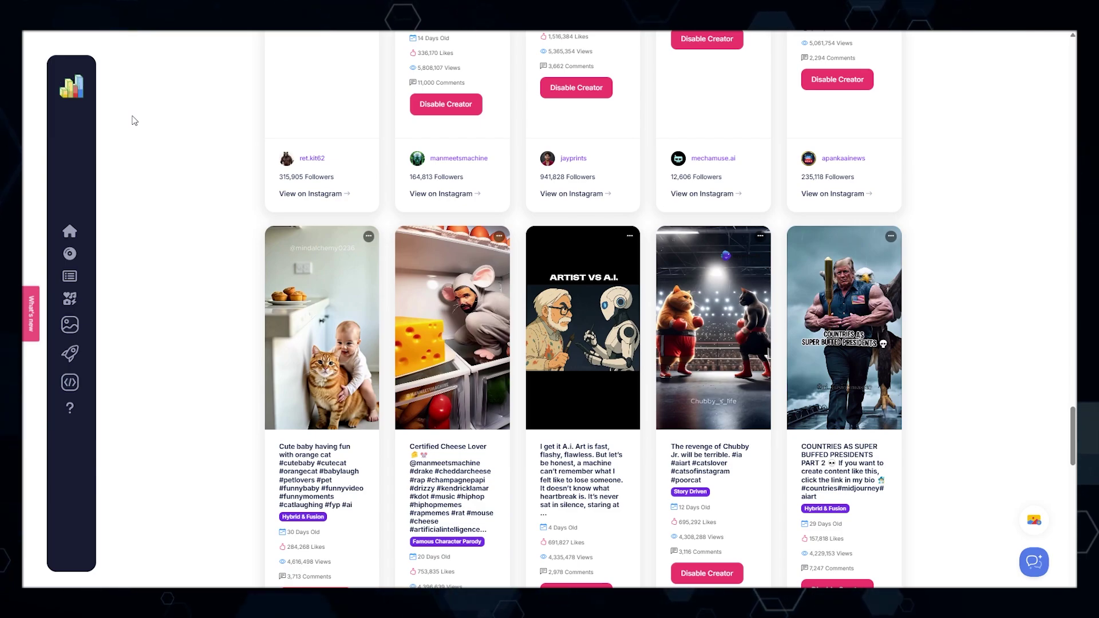
pyautogui.scroll(-1, 133, 120)
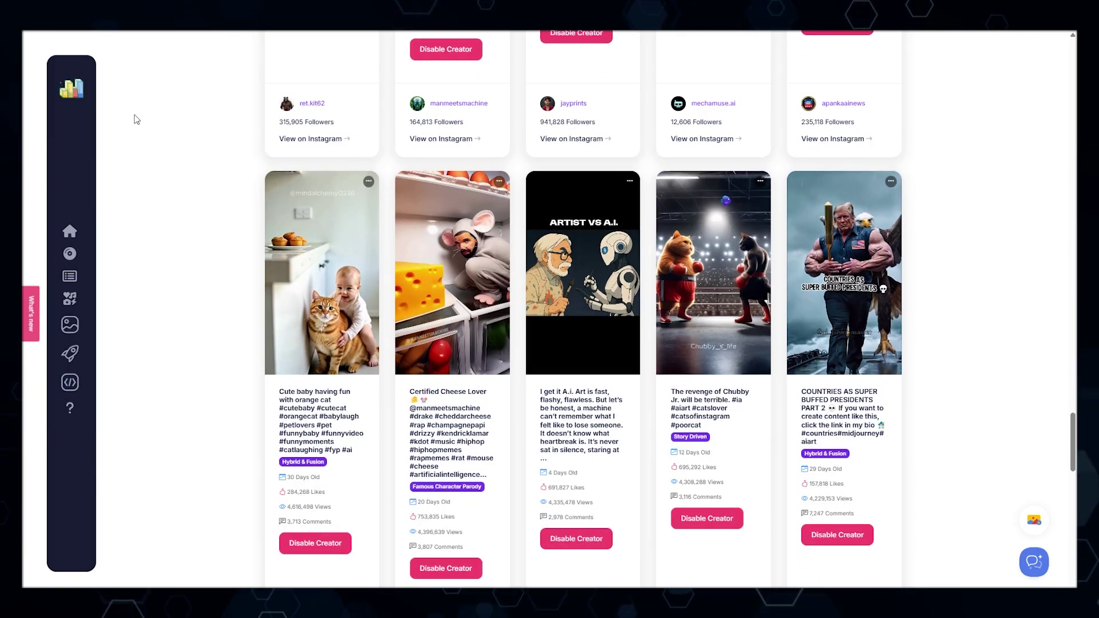
pyautogui.scroll(20, 137, 119)
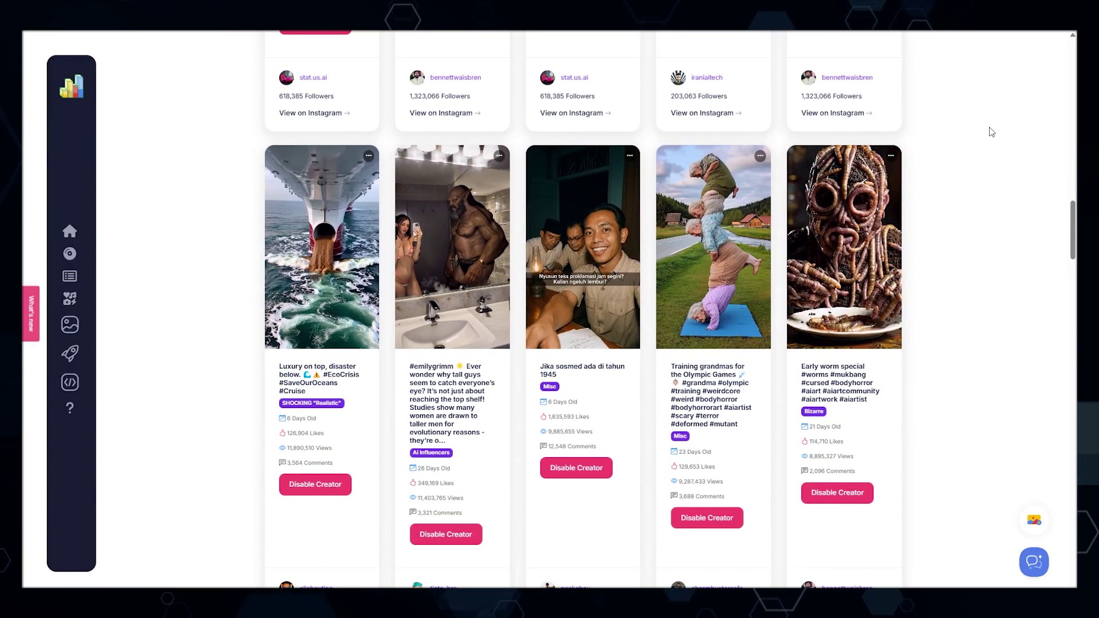
# - Paste the snipped mirror selfie image into the Media Library and upload it
pyautogui.click(1038, 521)
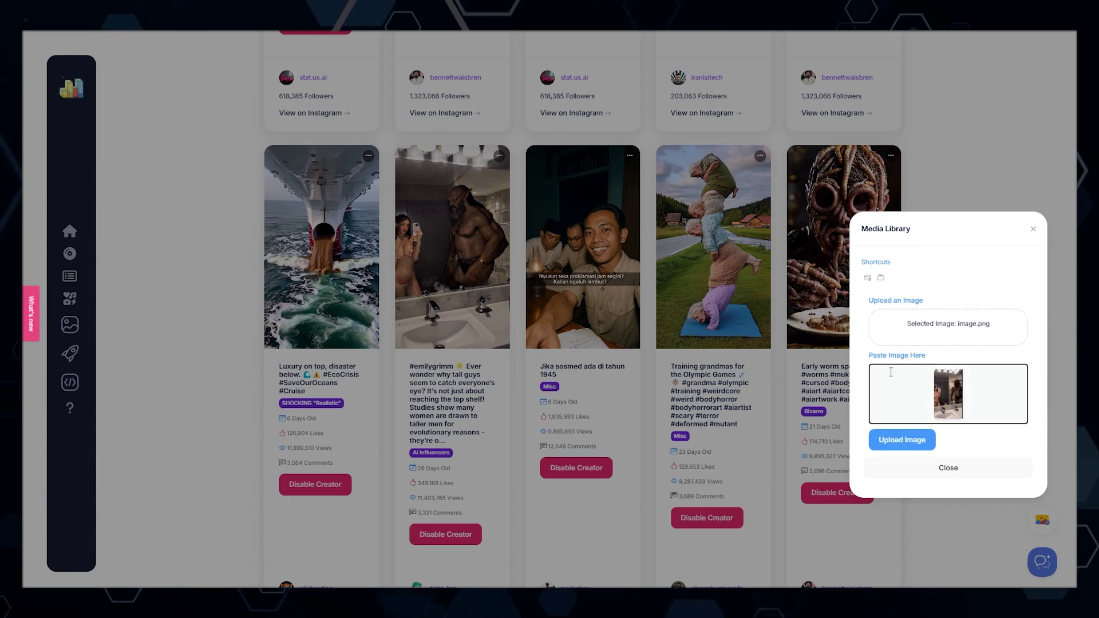
pyautogui.click(904, 438)
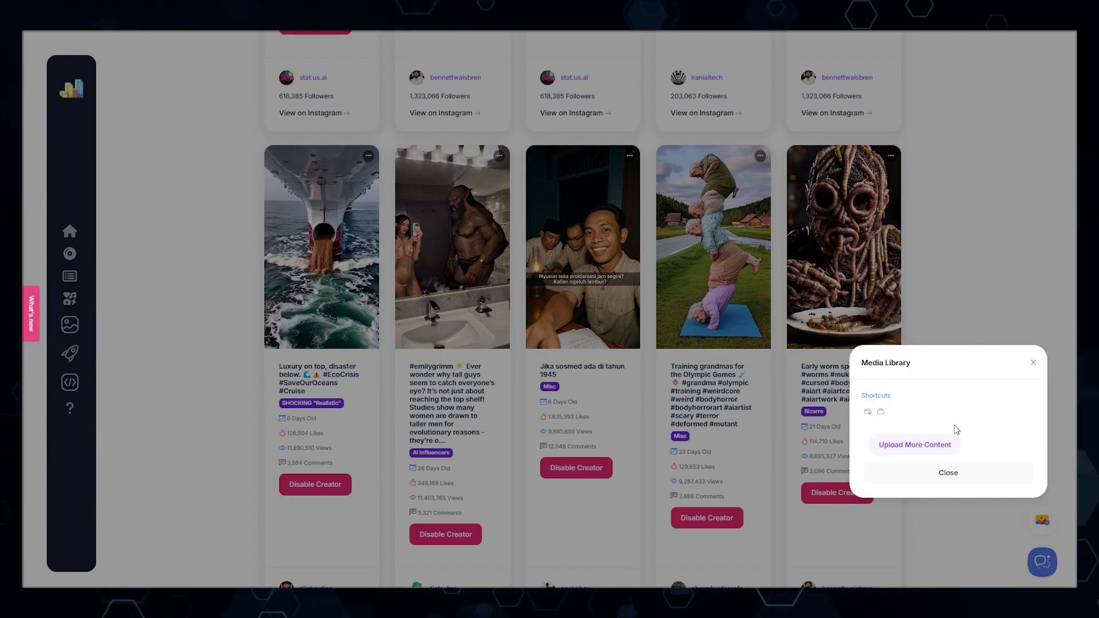
# - Open the image description app, load the mirror selfie from the Media Library and build a prompt from it
pyautogui.click(867, 413)
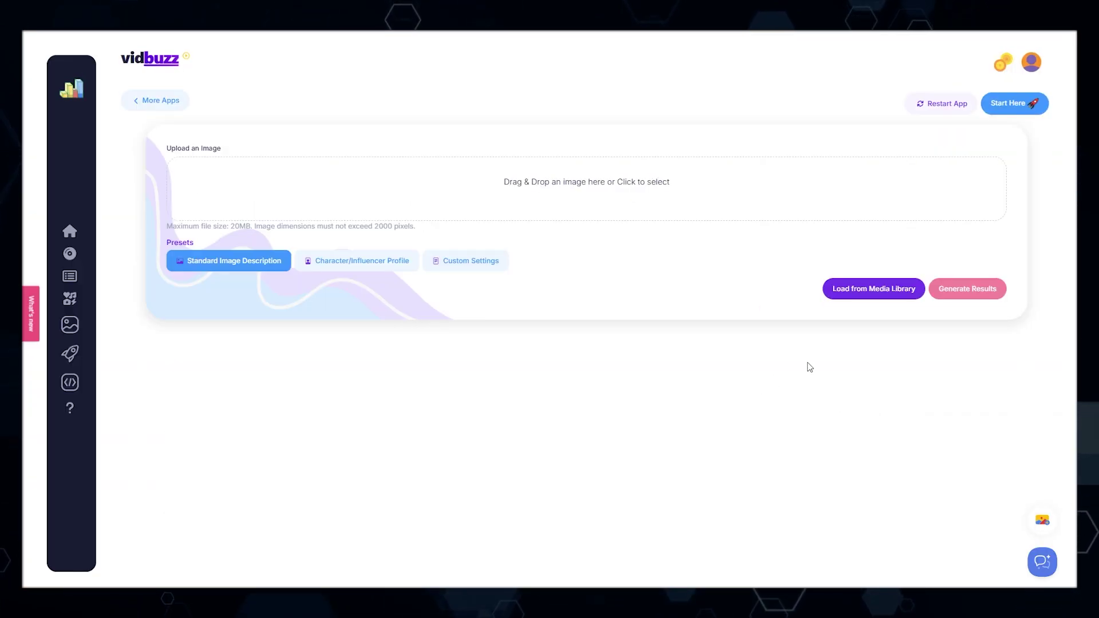
pyautogui.click(860, 294)
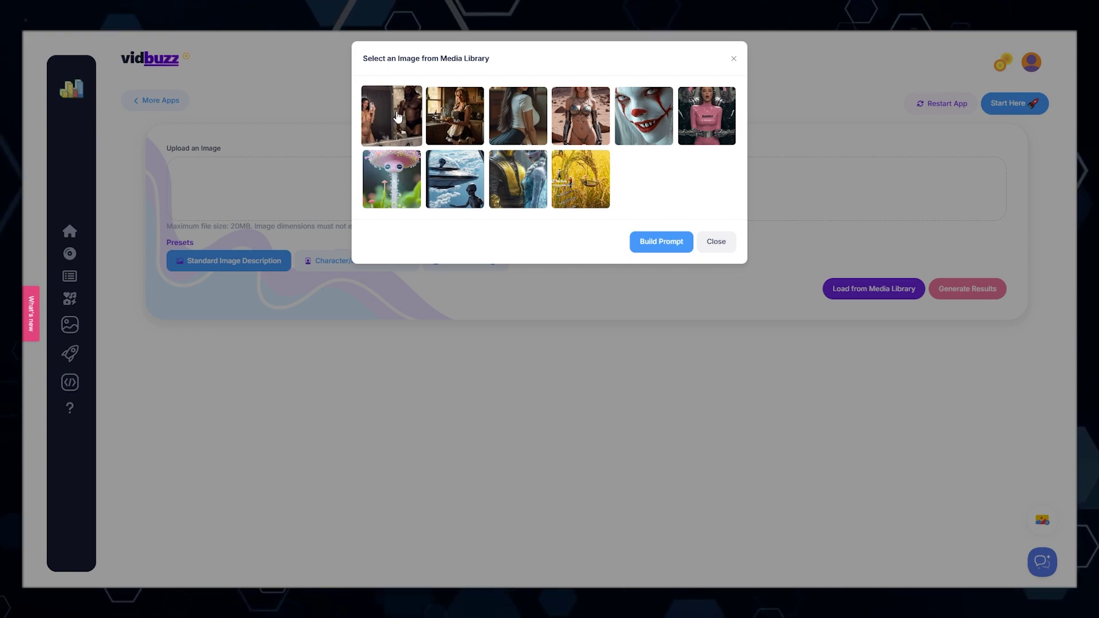
pyautogui.click(656, 241)
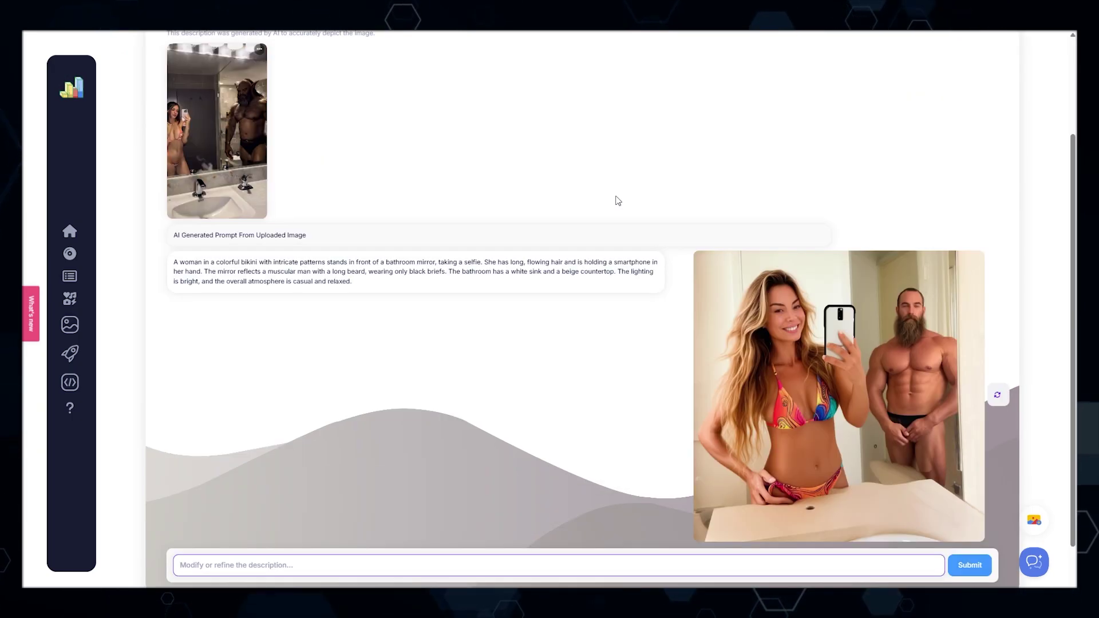
# - Submit the refinement "turn the man into a giant orc" for the generated description
pyautogui.scroll(-1, 906, 352)
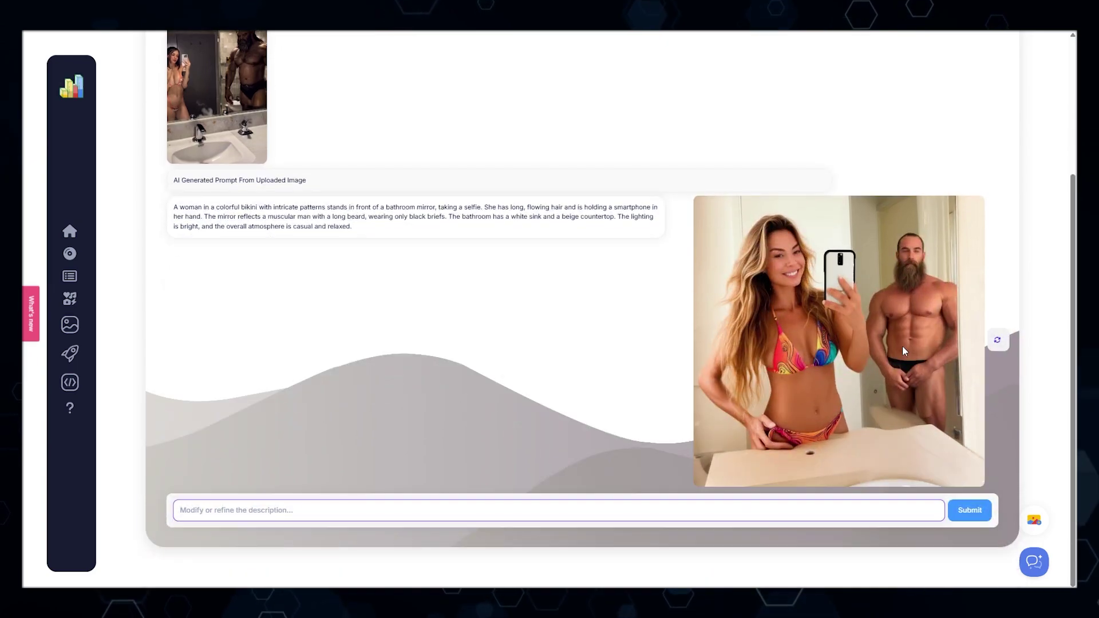
pyautogui.write('turn th')
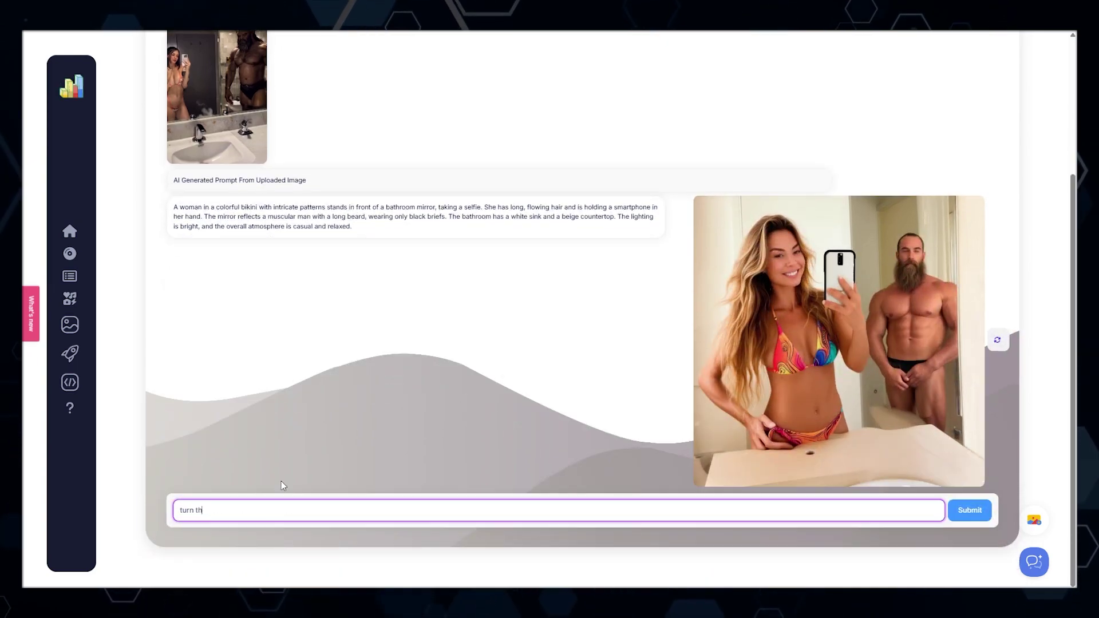
pyautogui.write('e man into a giant orc')
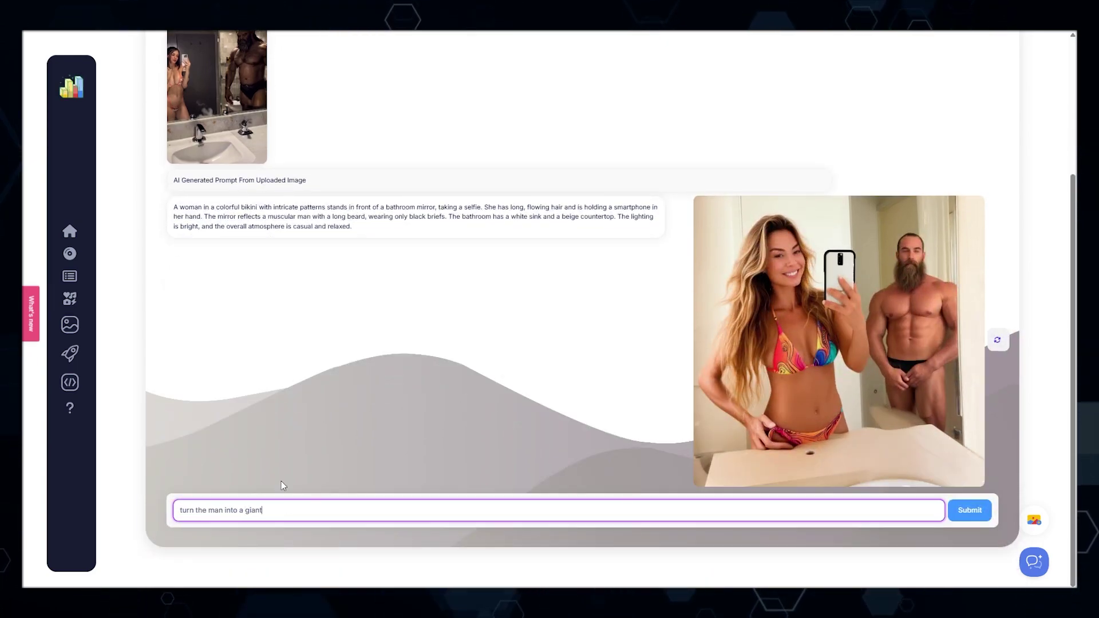
pyautogui.click(985, 510)
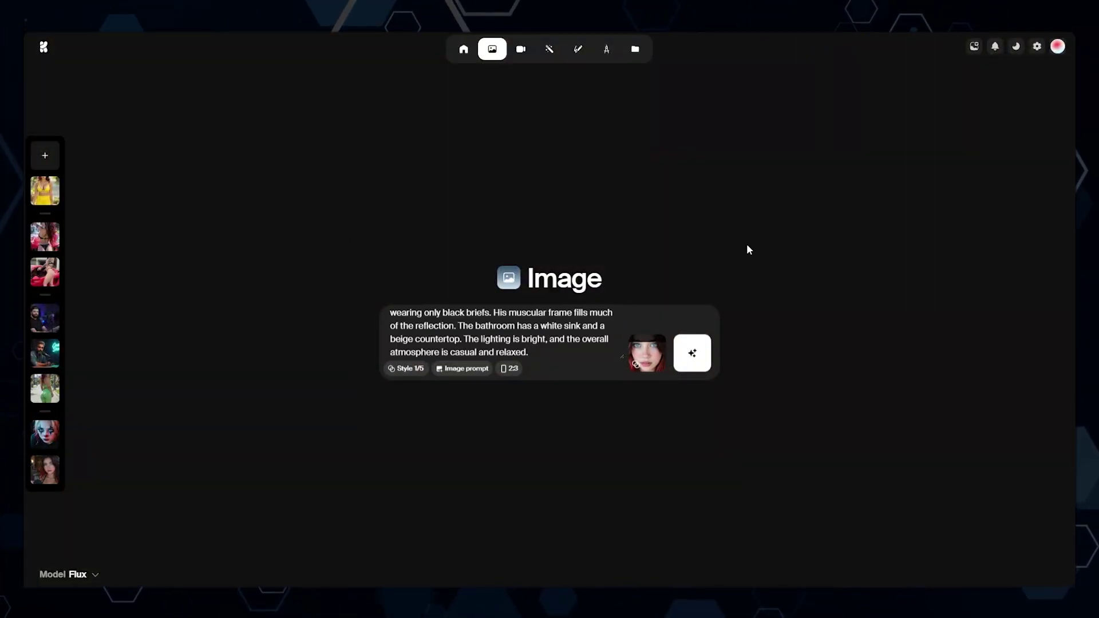
# - In Krea, generate images from the mirror selfie prompt with the Flux model and browse the orc variations
pyautogui.click(708, 355)
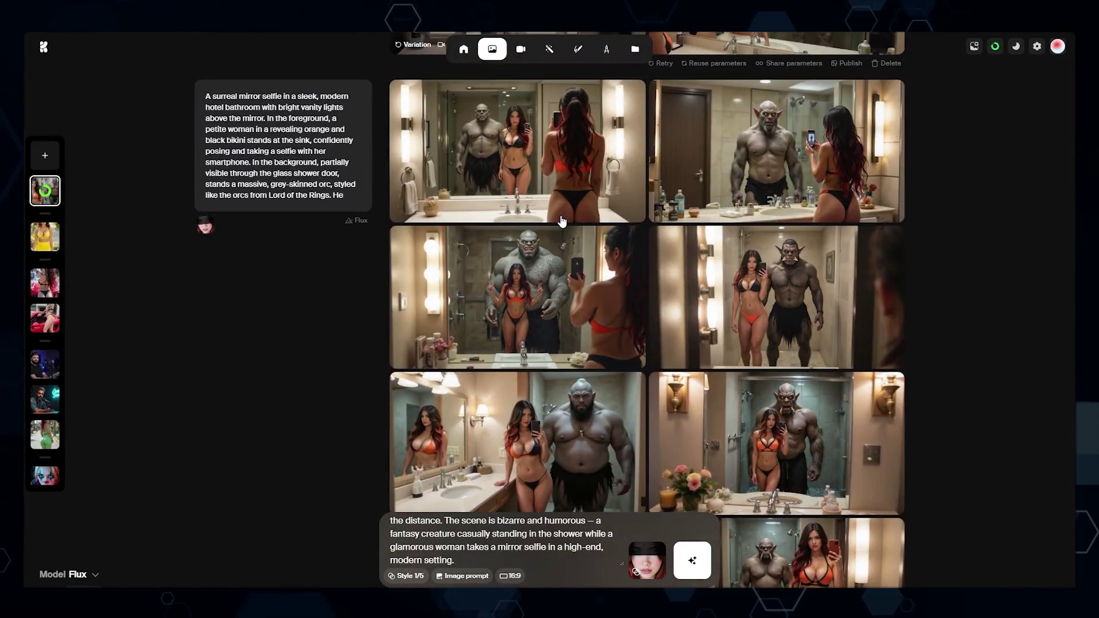
pyautogui.scroll(-15, 562, 222)
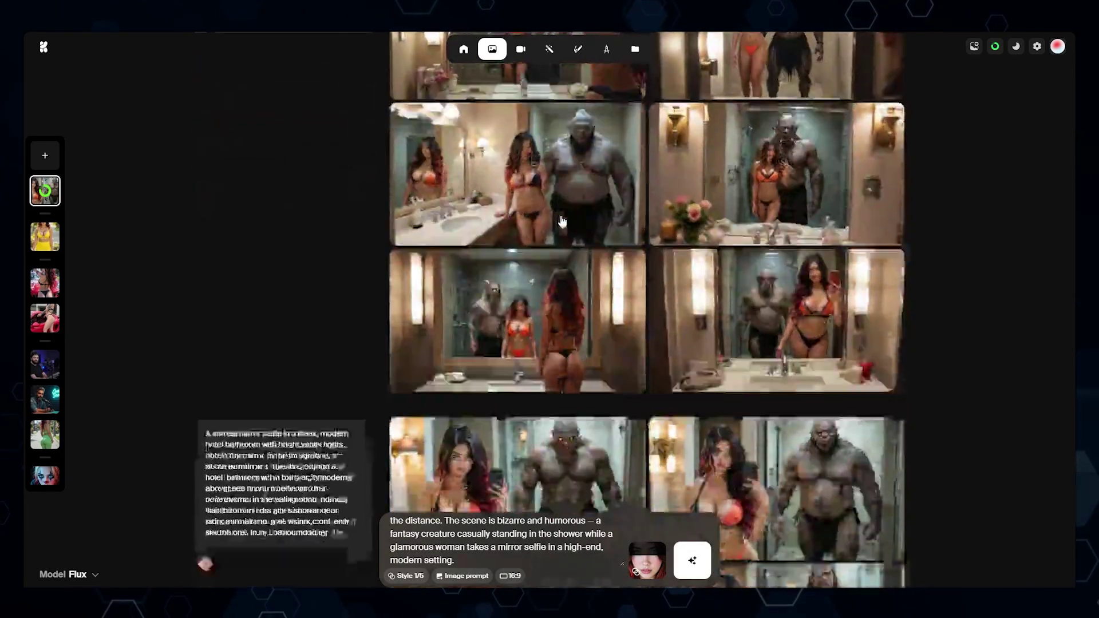
pyautogui.scroll(-10, 562, 222)
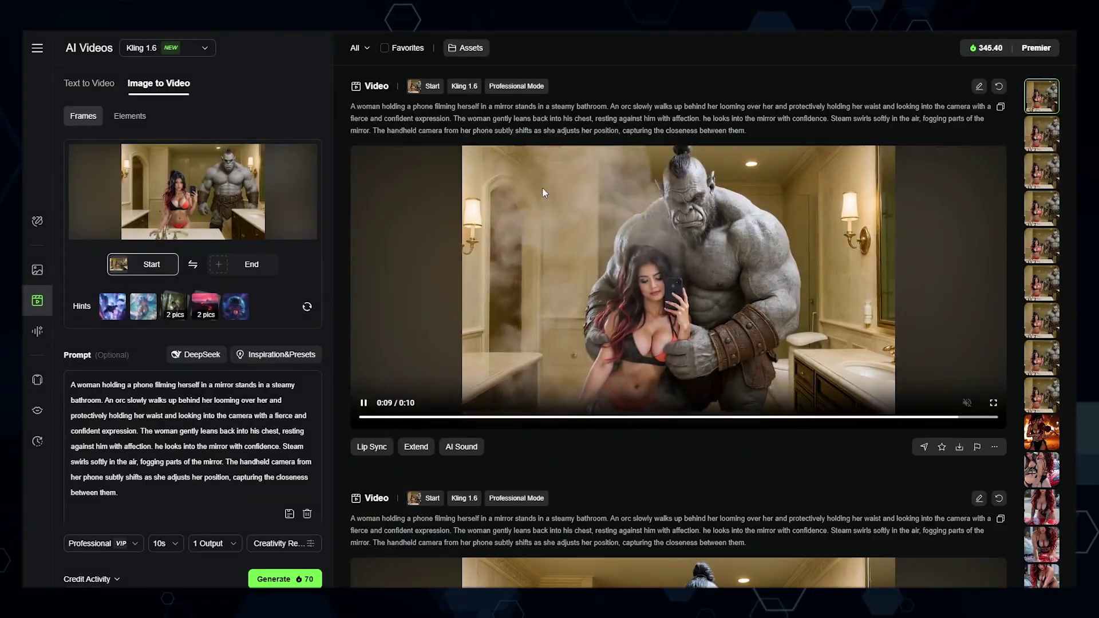
# - In Kling, review the generated and extended video versions of the mirror selfie with the orc
pyautogui.scroll(-10, 543, 191)
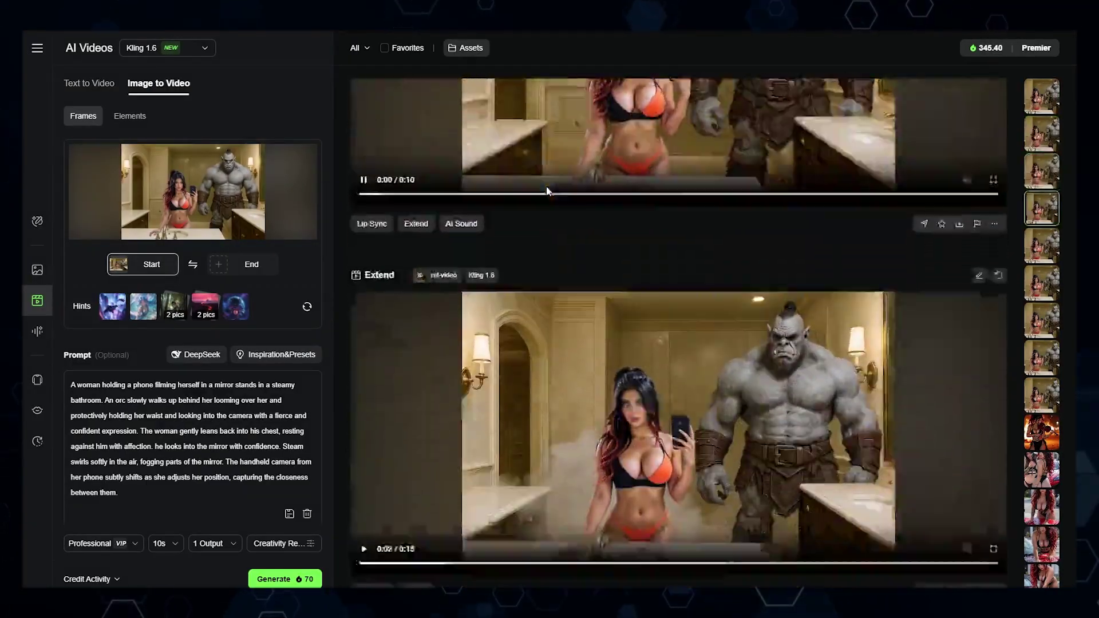
pyautogui.scroll(-3, 546, 189)
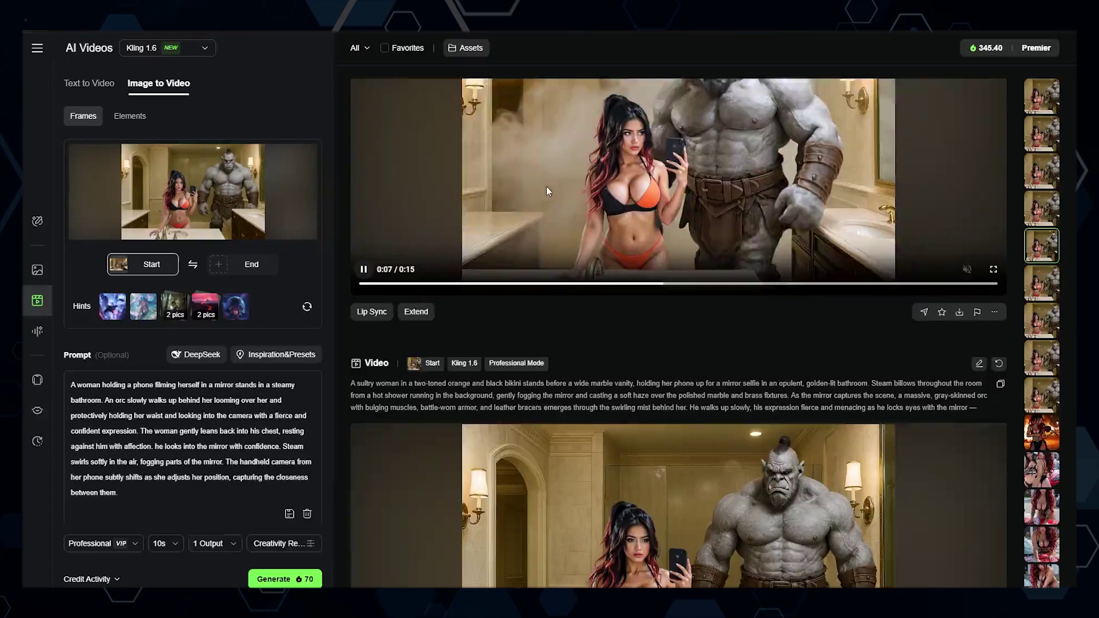
pyautogui.scroll(2, 532, 201)
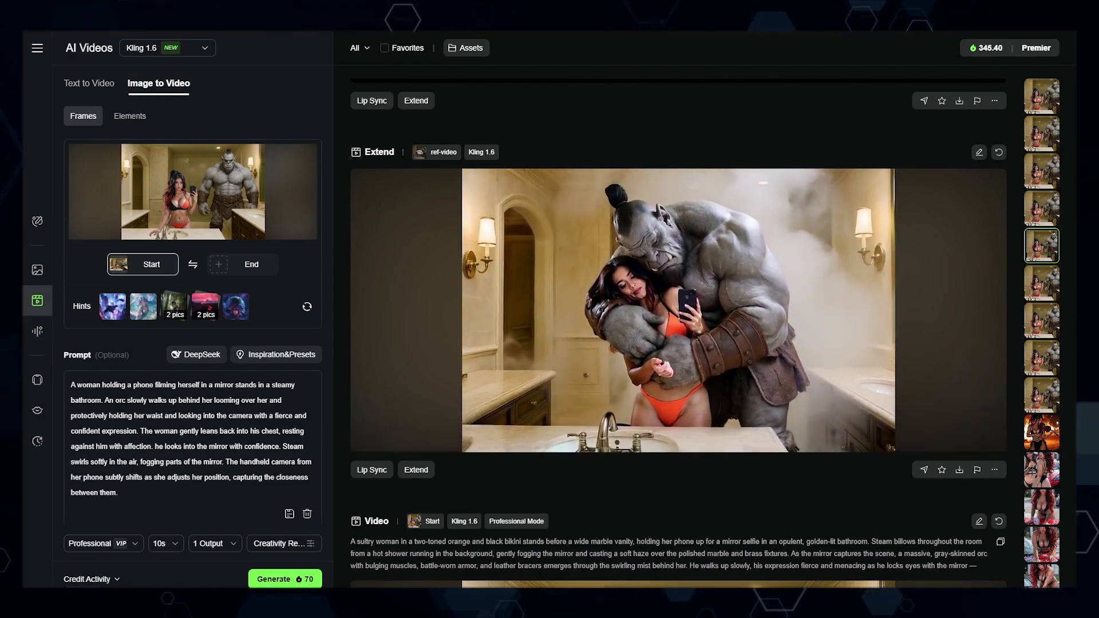
pyautogui.click(582, 440)
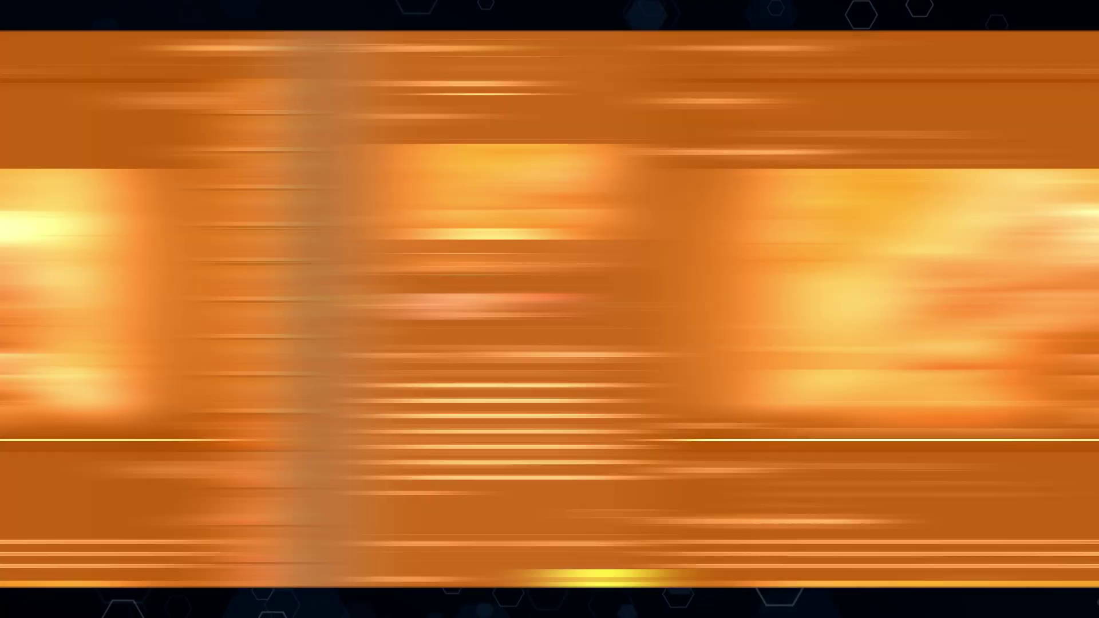
# - In Runway, compare the Gen-4 mirror selfie generations and play one of the orc clips
pyautogui.scroll(-15, 359, 70)
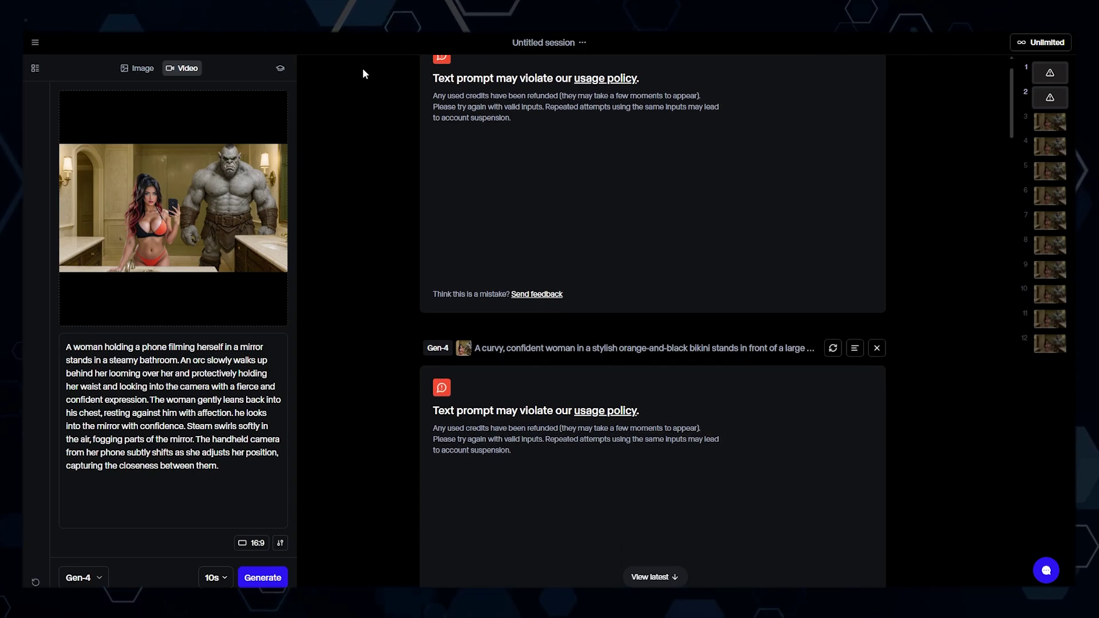
pyautogui.scroll(2, 400, 229)
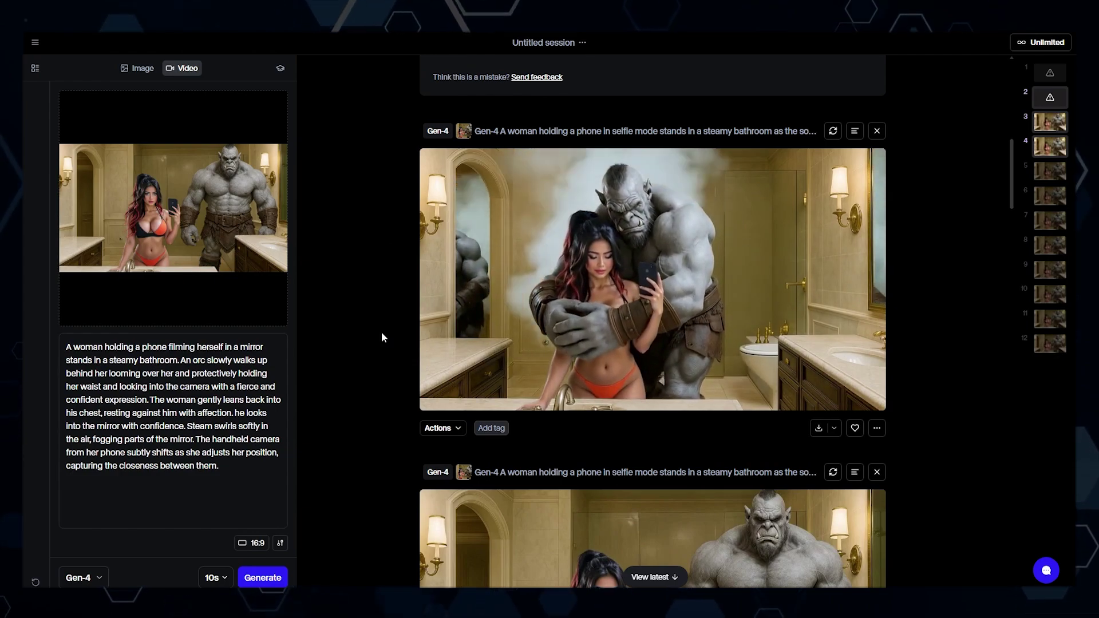
pyautogui.scroll(-2, 382, 338)
pyautogui.scroll(-3, 381, 339)
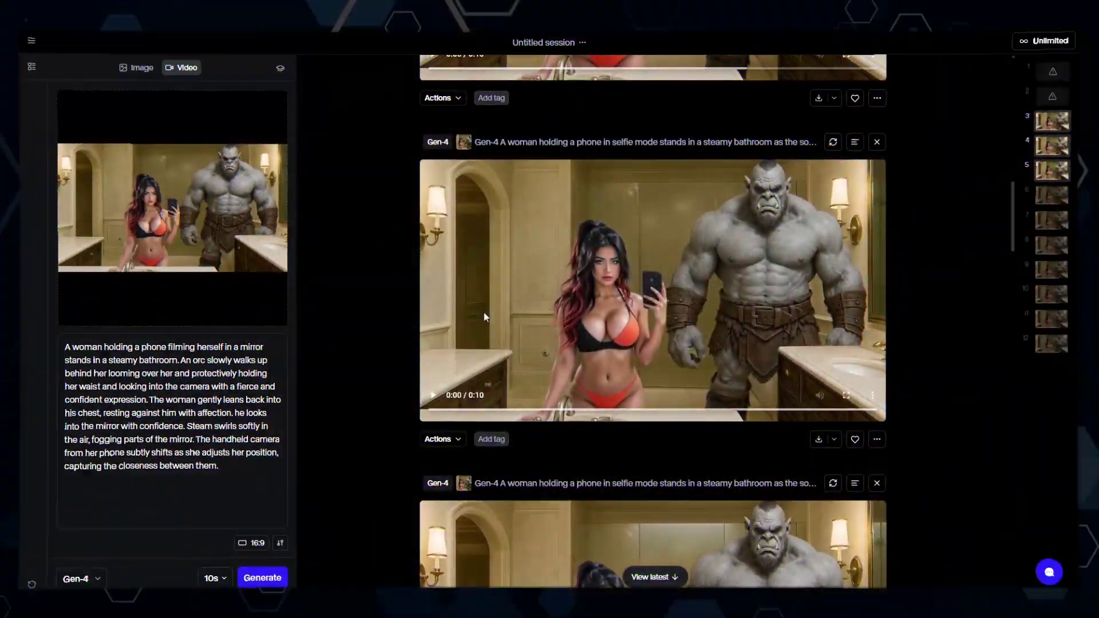
pyautogui.scroll(-3, 489, 334)
pyautogui.scroll(2, 493, 332)
pyautogui.scroll(5, 493, 332)
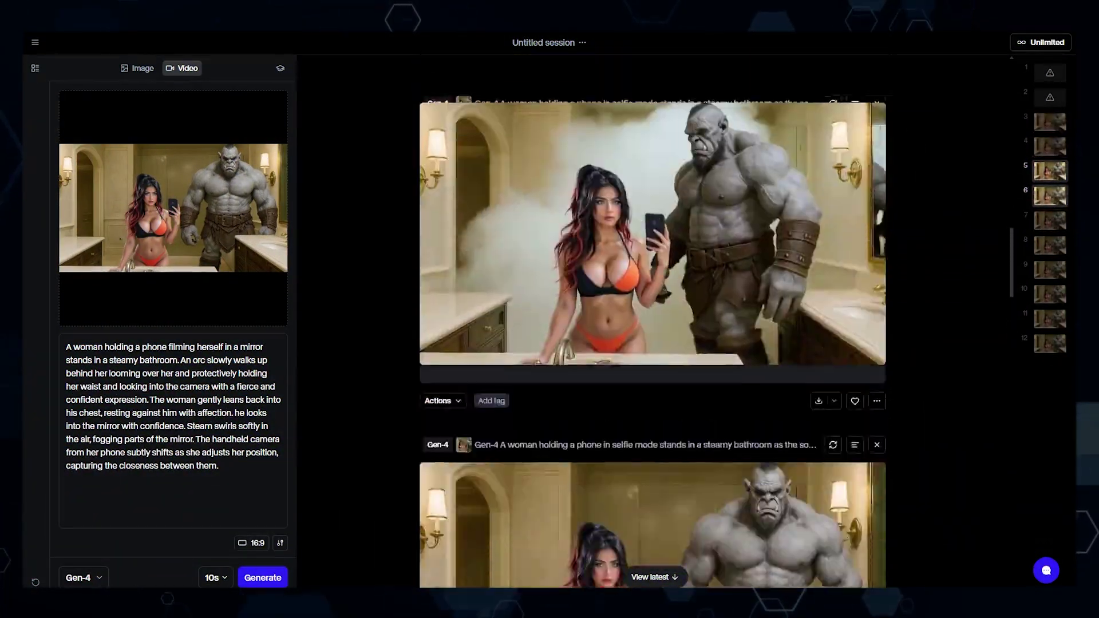
pyautogui.scroll(-5, 492, 328)
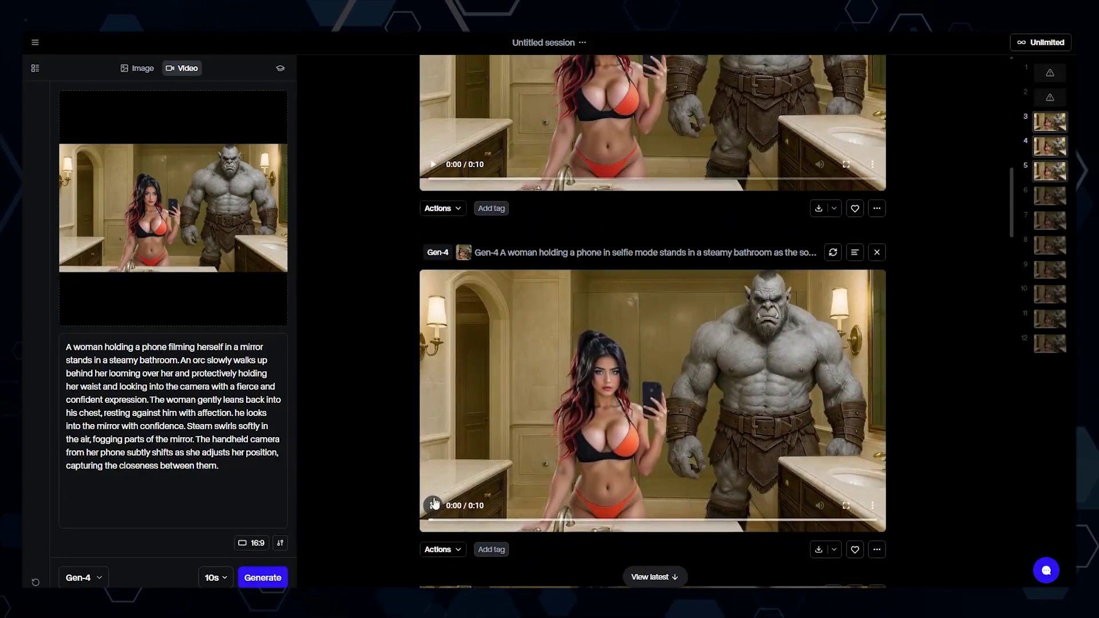
pyautogui.click(486, 324)
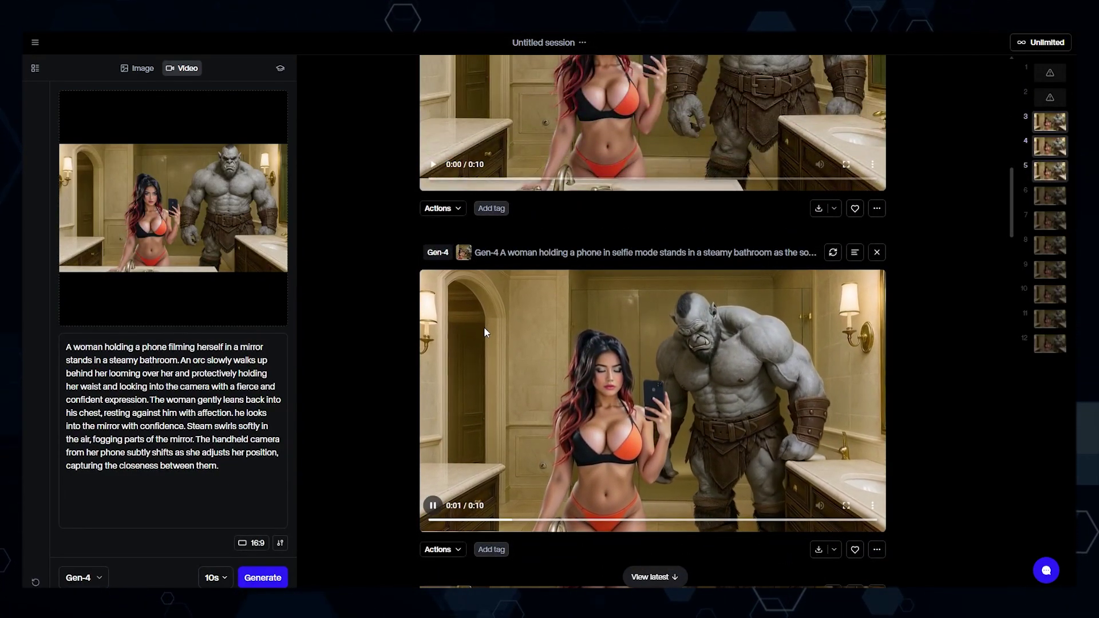
pyautogui.scroll(-2, 484, 327)
pyautogui.scroll(-5, 483, 328)
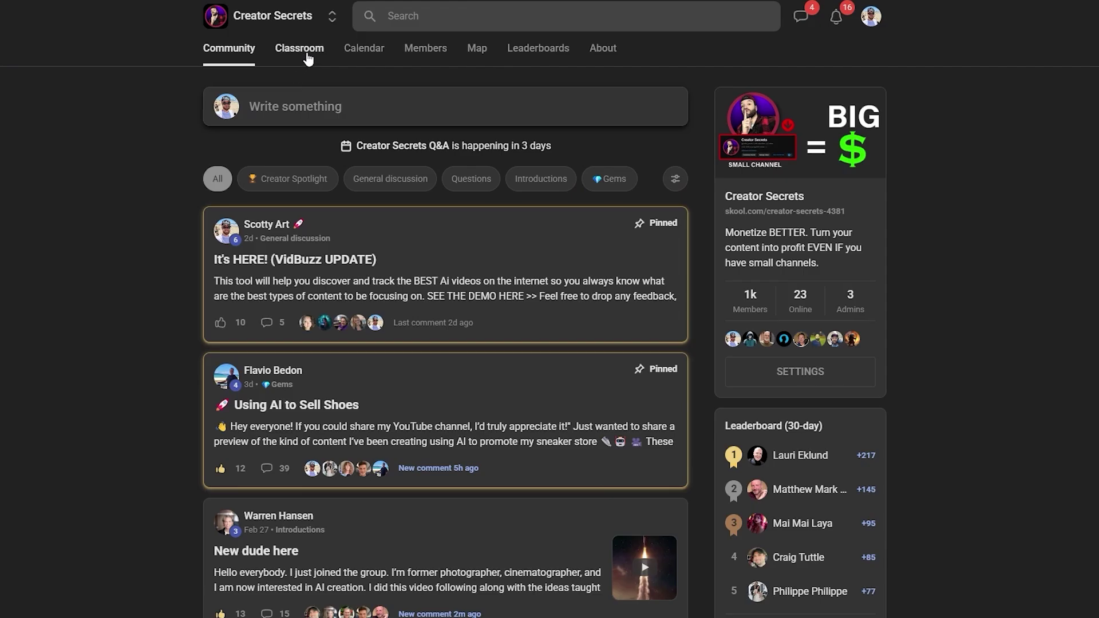
# - In the Creator Secrets community, open the classroom and its START HERE course
pyautogui.click(308, 58)
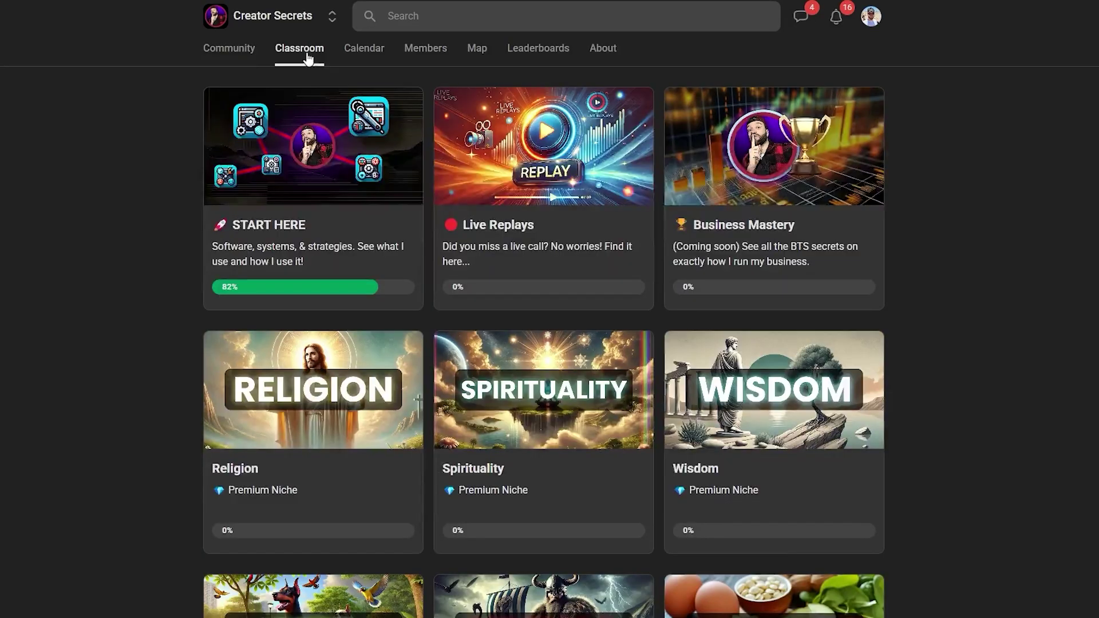
pyautogui.click(261, 164)
pyautogui.click(263, 184)
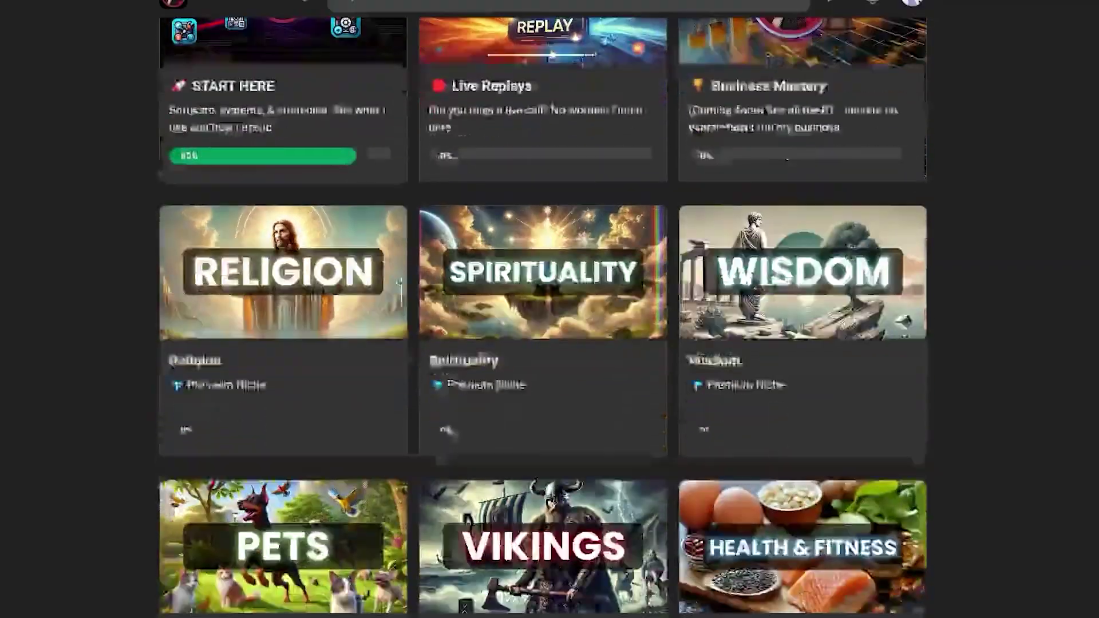
# - Browse the premium niche courses and expand Tools & Resources in the START HERE course
pyautogui.scroll(-8, 544, 287)
pyautogui.moveTo(664, 265); pyautogui.dragTo(498, 259)
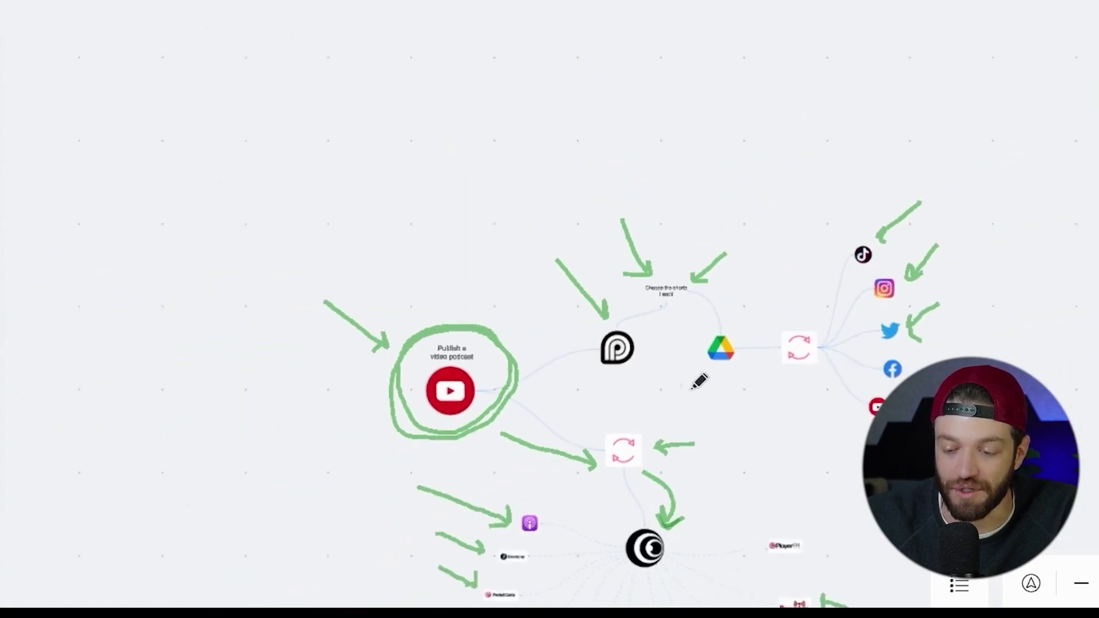
pyautogui.scroll(-3, 698, 381)
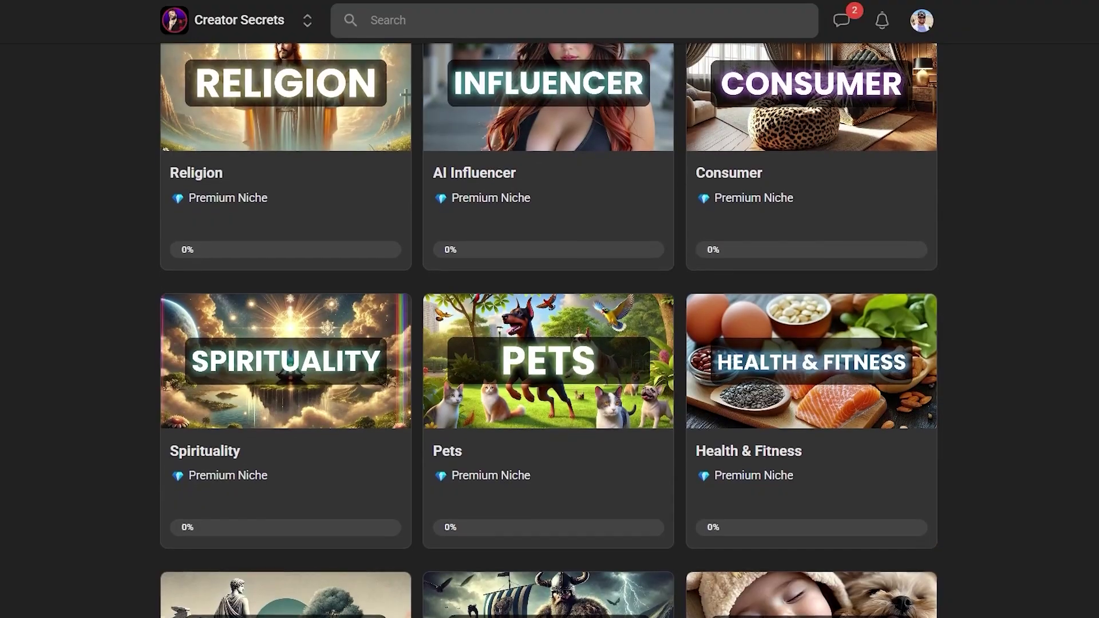
pyautogui.scroll(-1, 549, 329)
pyautogui.scroll(-2, 548, 330)
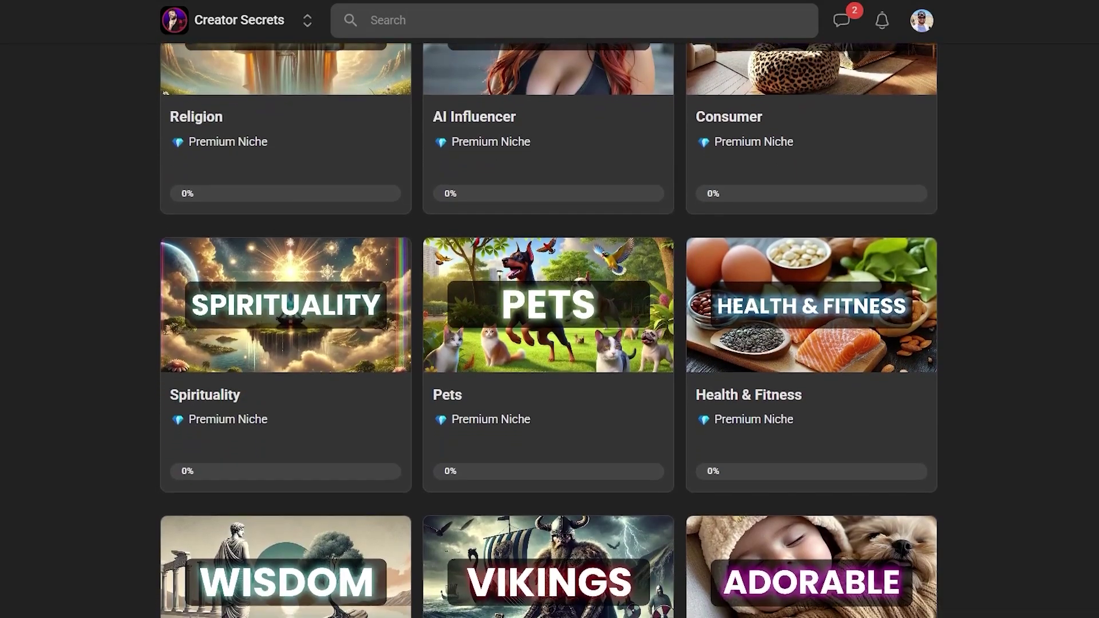
pyautogui.scroll(-3, 549, 329)
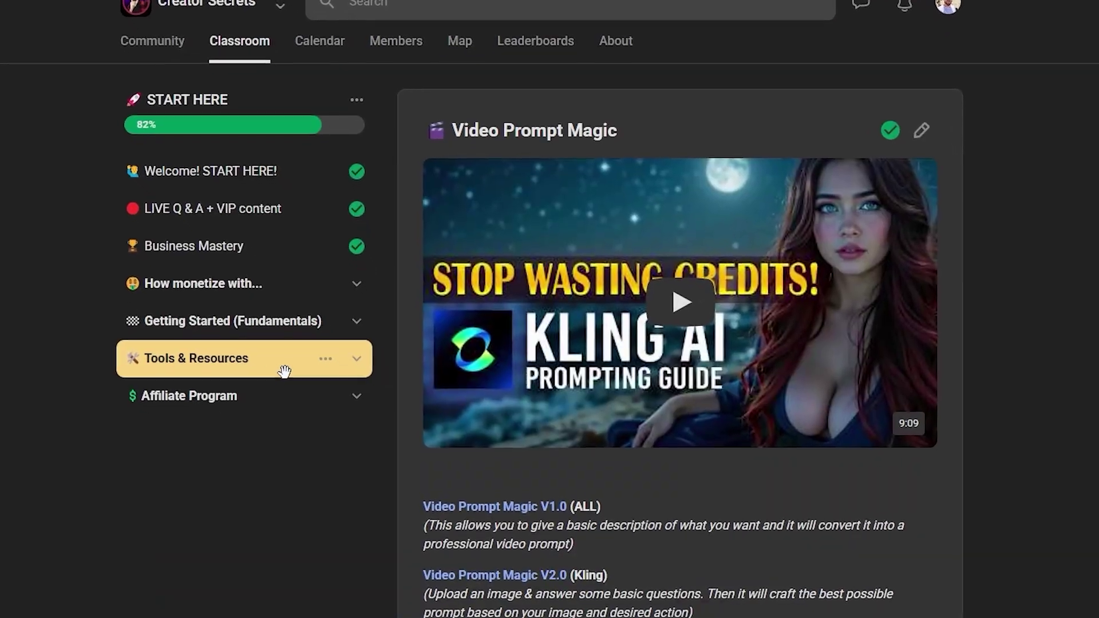
pyautogui.click(284, 372)
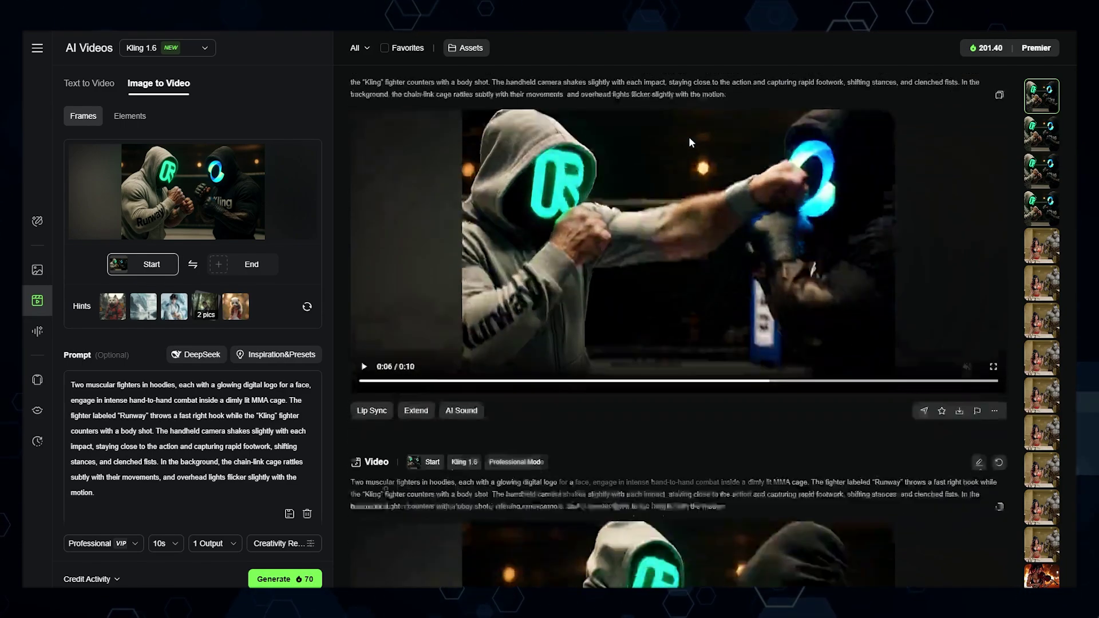
# - In Kling, review the Kling 1.6 videos of the two hooded fighters in the MMA cage
pyautogui.scroll(-6, 688, 136)
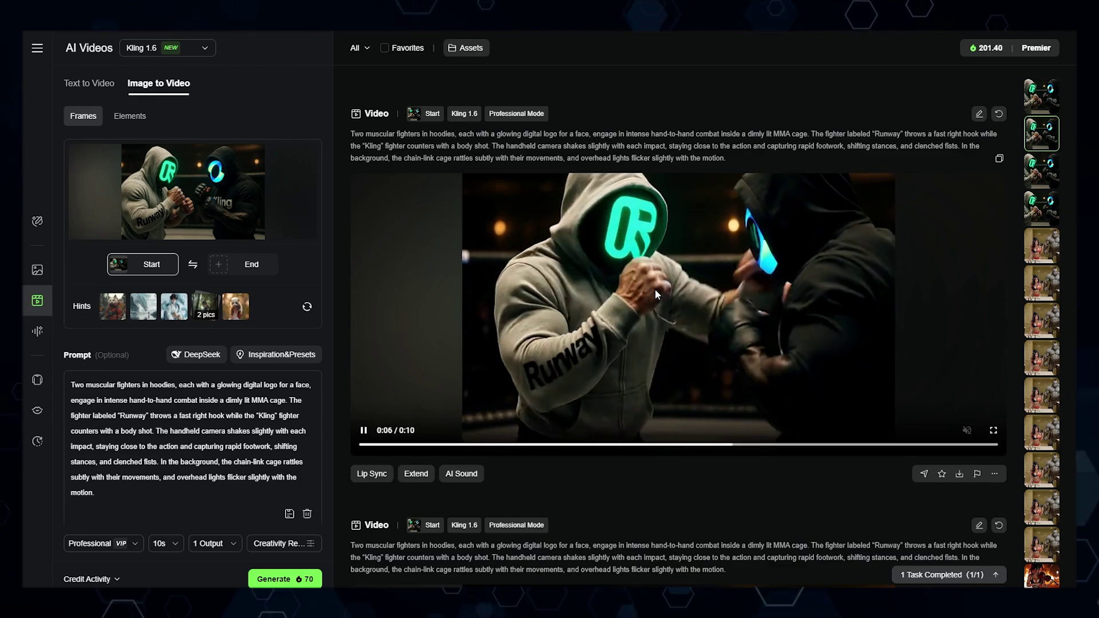
pyautogui.scroll(-3, 500, 215)
pyautogui.scroll(-5, 500, 216)
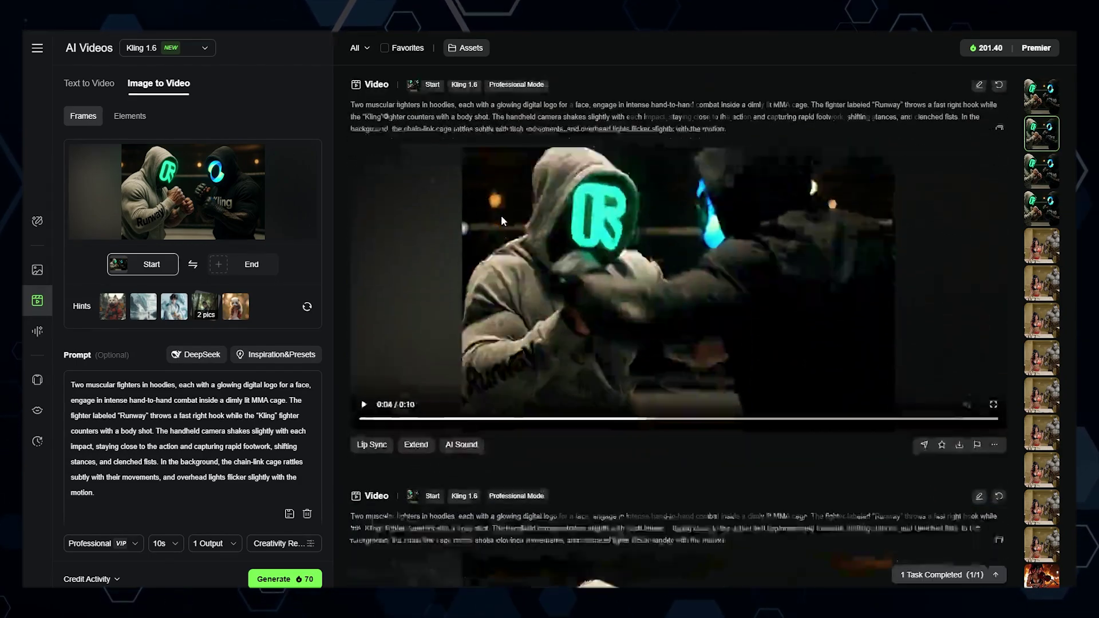
pyautogui.scroll(-4, 560, 211)
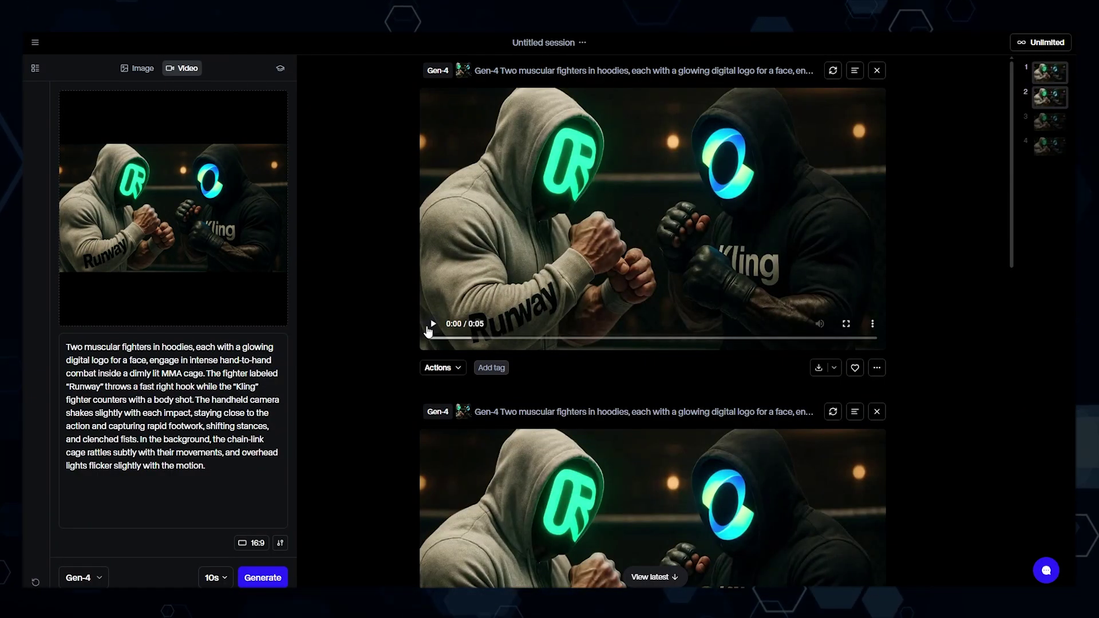
# - In Runway, play and compare the Gen-4 clips of the Runway and Kling fighters
pyautogui.click(432, 324)
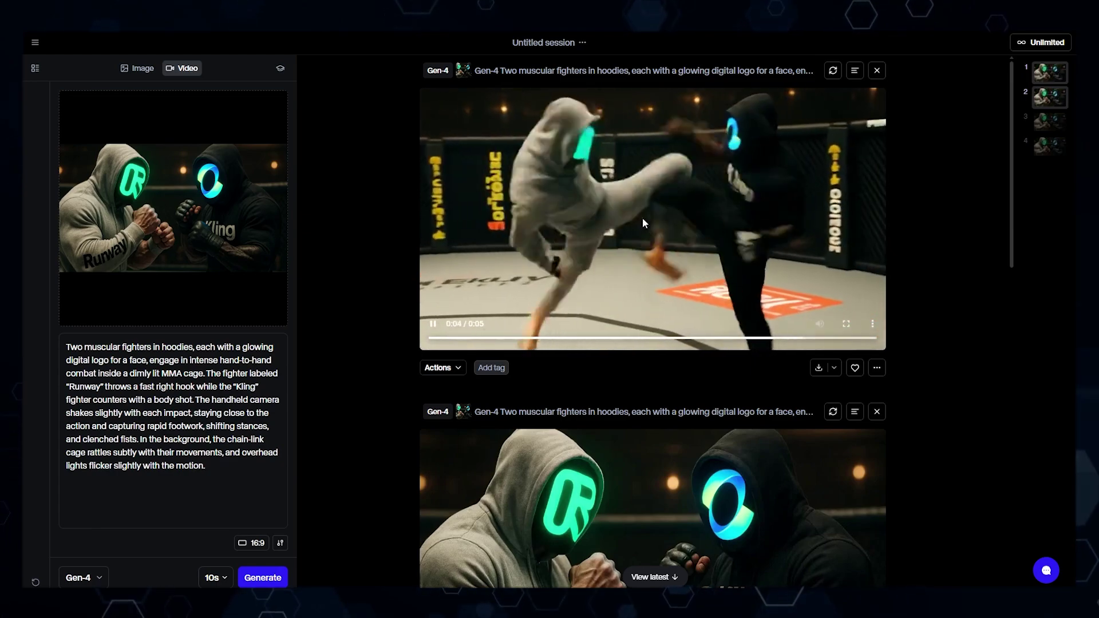
pyautogui.scroll(-5, 360, 143)
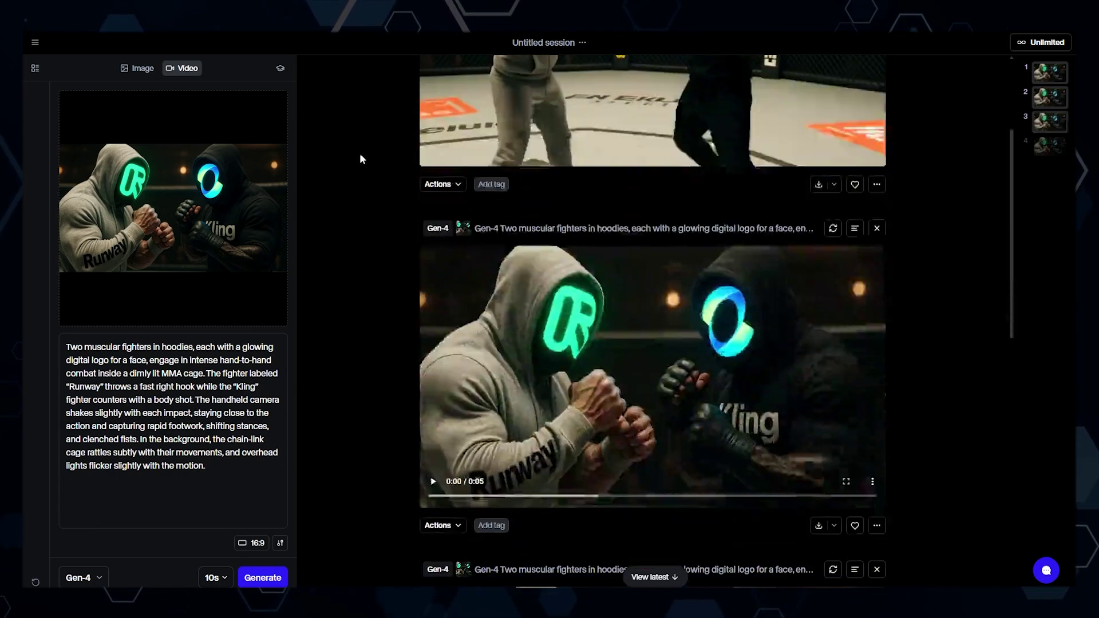
pyautogui.click(432, 391)
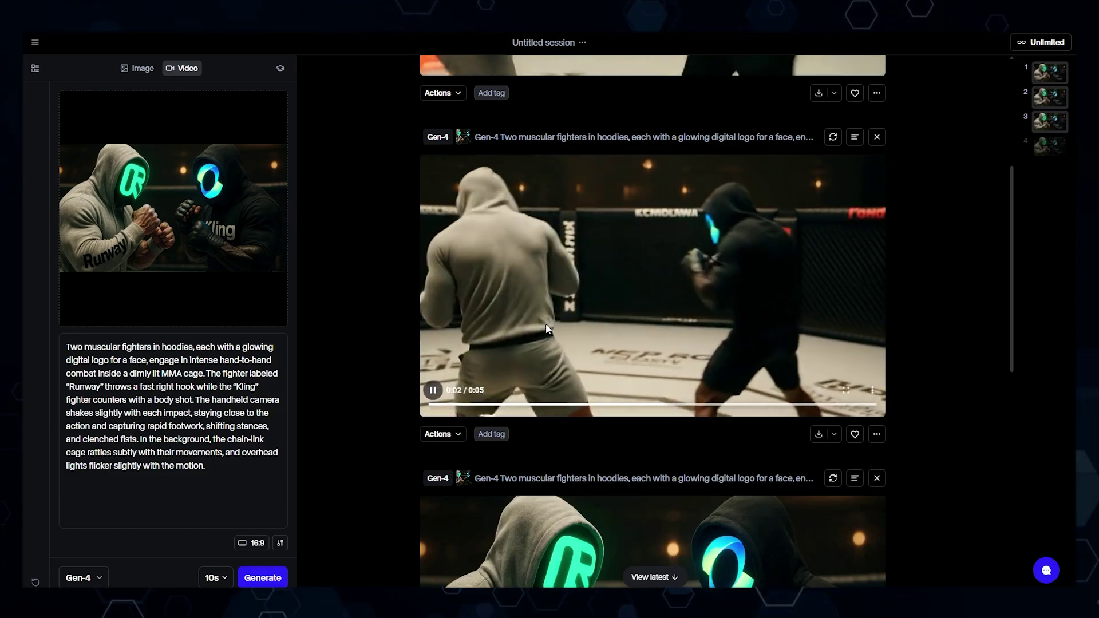
pyautogui.scroll(1, 691, 338)
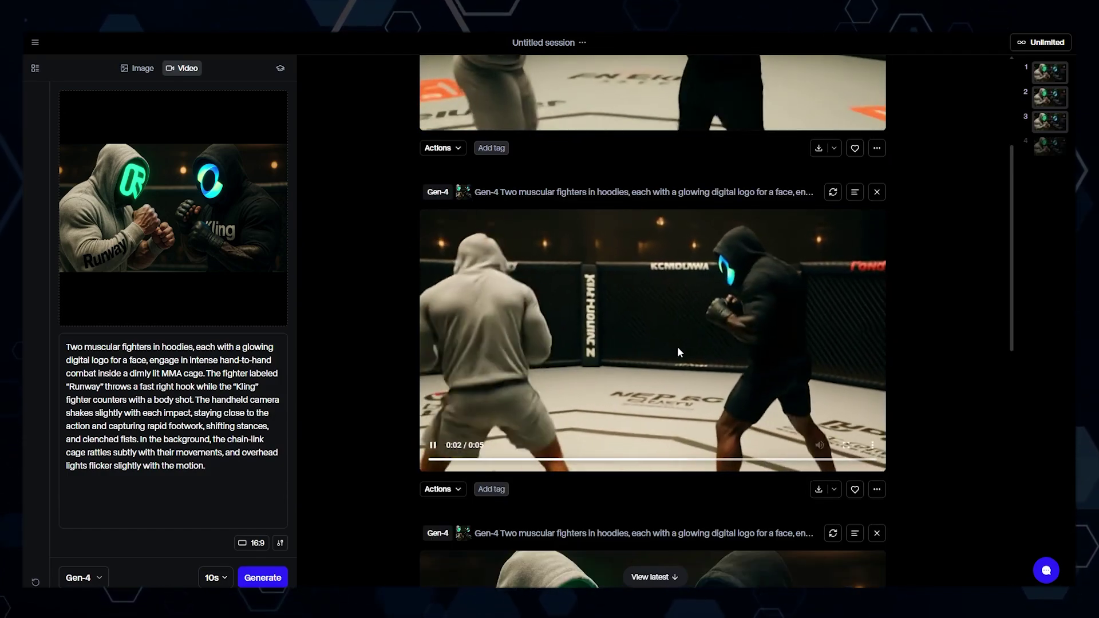
pyautogui.scroll(-6, 646, 344)
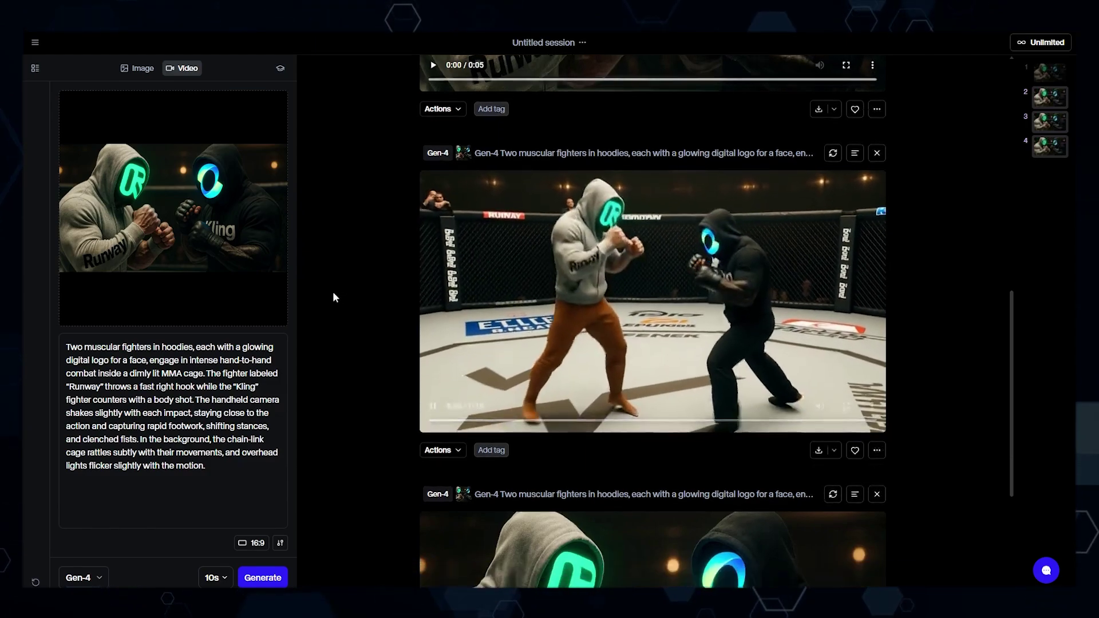
pyautogui.scroll(-5, 337, 309)
pyautogui.click(438, 506)
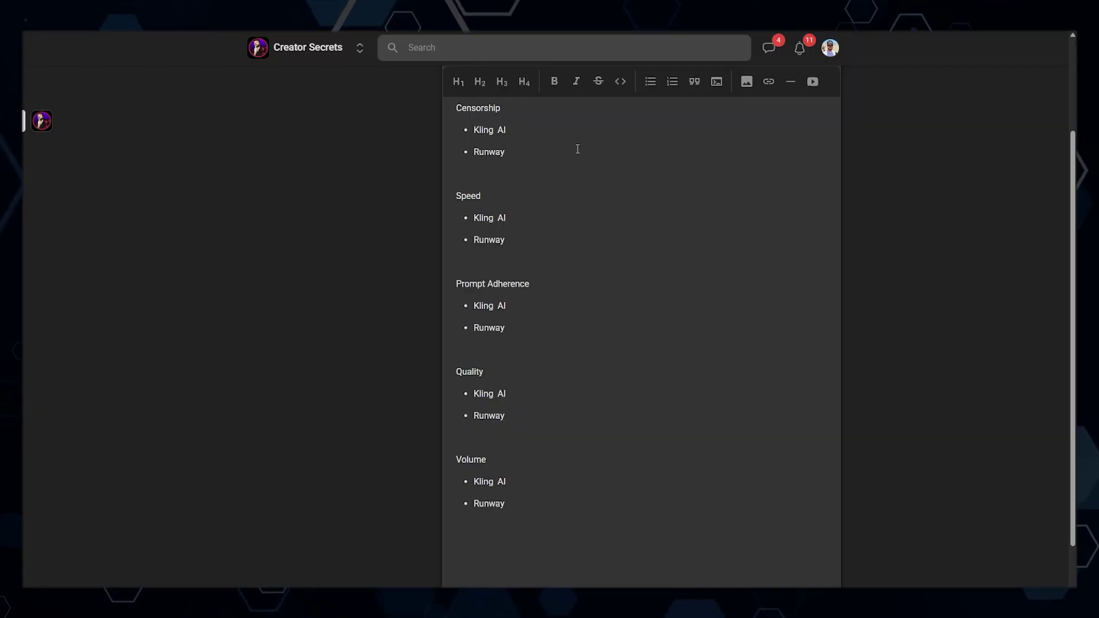
# - In the community post, rate Censorship and Speed four stars for Kling AI and three for Runway, and Prompt Adherence four for both
pyautogui.click(530, 138)
pyautogui.hotkey('ctrl', 'v')
pyautogui.hotkey('ctrl', 'v')
pyautogui.hotkey('ctrl', 'v')
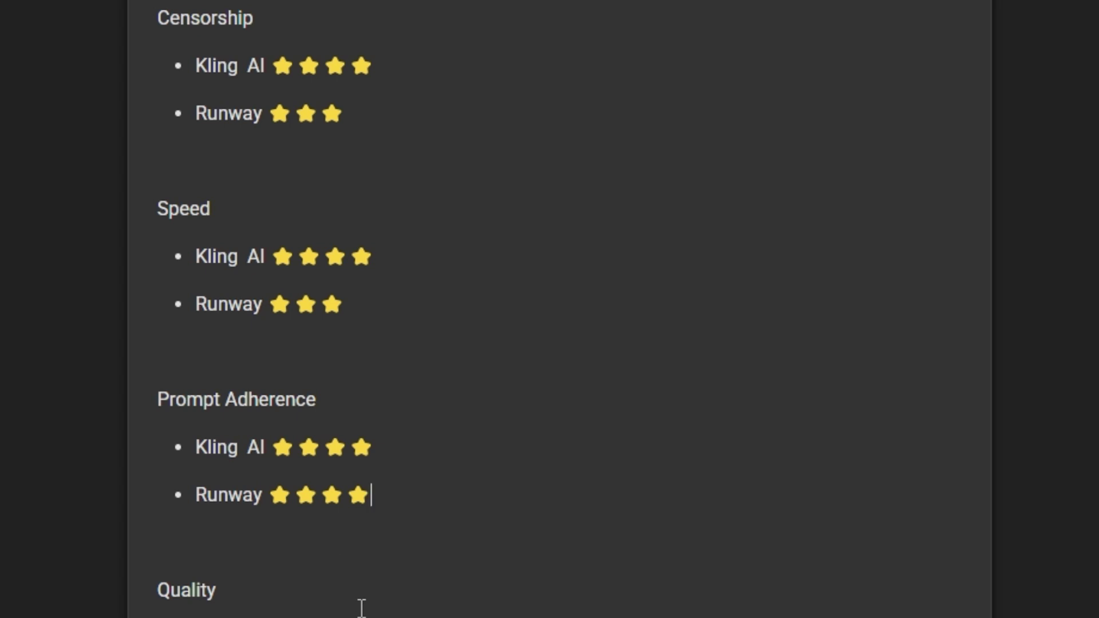
# - Rate Quality five stars for Kling AI and four for Runway, and Volume one for Kling AI and five for Runway
pyautogui.press('Down')
pyautogui.press('Down')
pyautogui.press('Down')
pyautogui.scroll(-5, 361, 608)
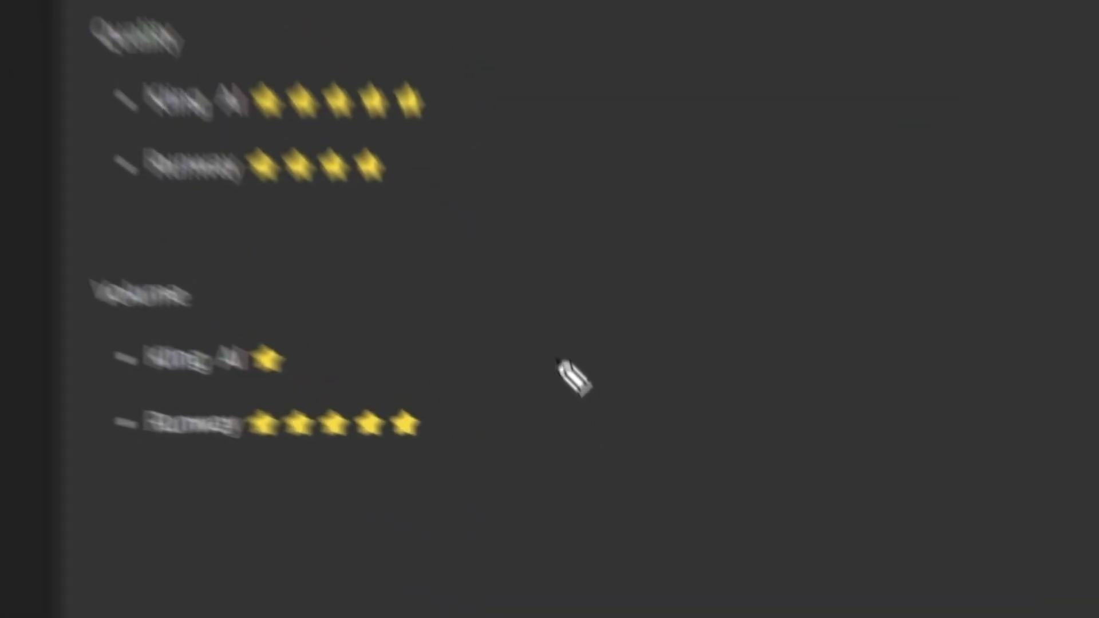
# - Circle the Volume ratings in blue with the screen pen and leave the drawing mode
pyautogui.moveTo(606, 472)
pyautogui.mouseDown()
pyautogui.moveTo(490, 438)
pyautogui.moveTo(466, 563)
pyautogui.moveTo(561, 462)
pyautogui.mouseUp()
pyautogui.moveTo(403, 296); pyautogui.dragTo(508, 286)
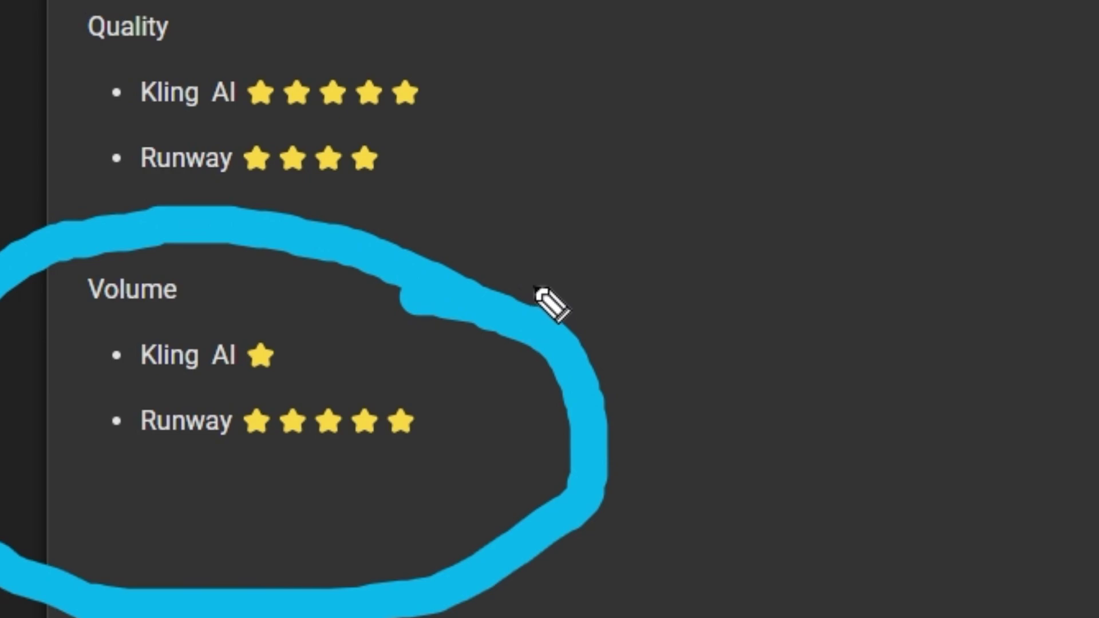
pyautogui.press('Escape')
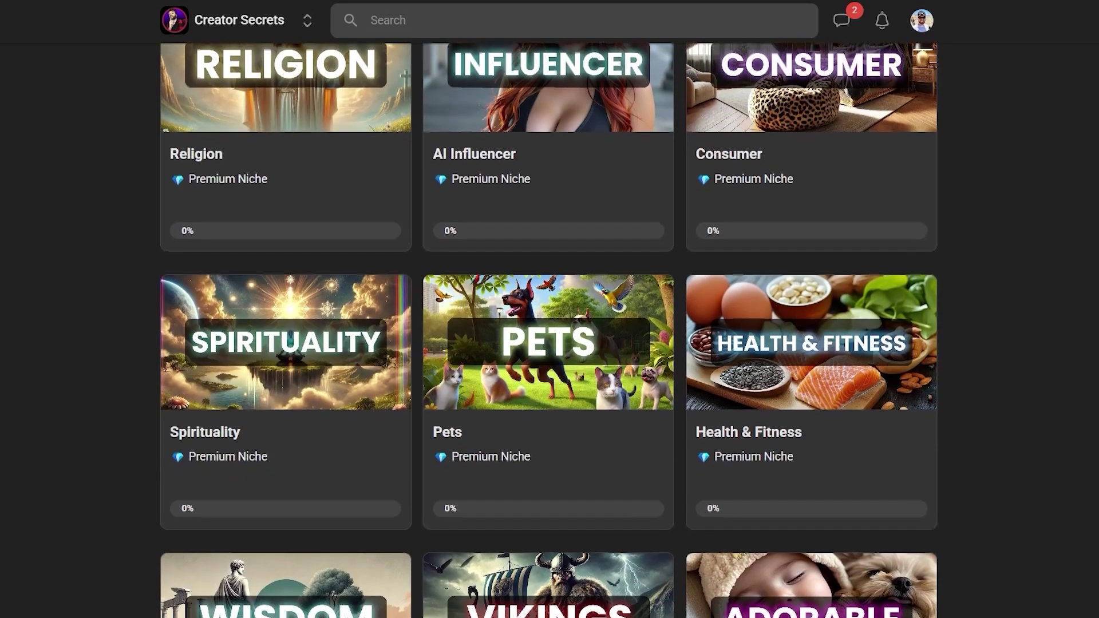
# - Look through the premium niche courses and expand the Tools & Resources section of START HERE
pyautogui.scroll(-2, 548, 330)
pyautogui.scroll(-2, 548, 330)
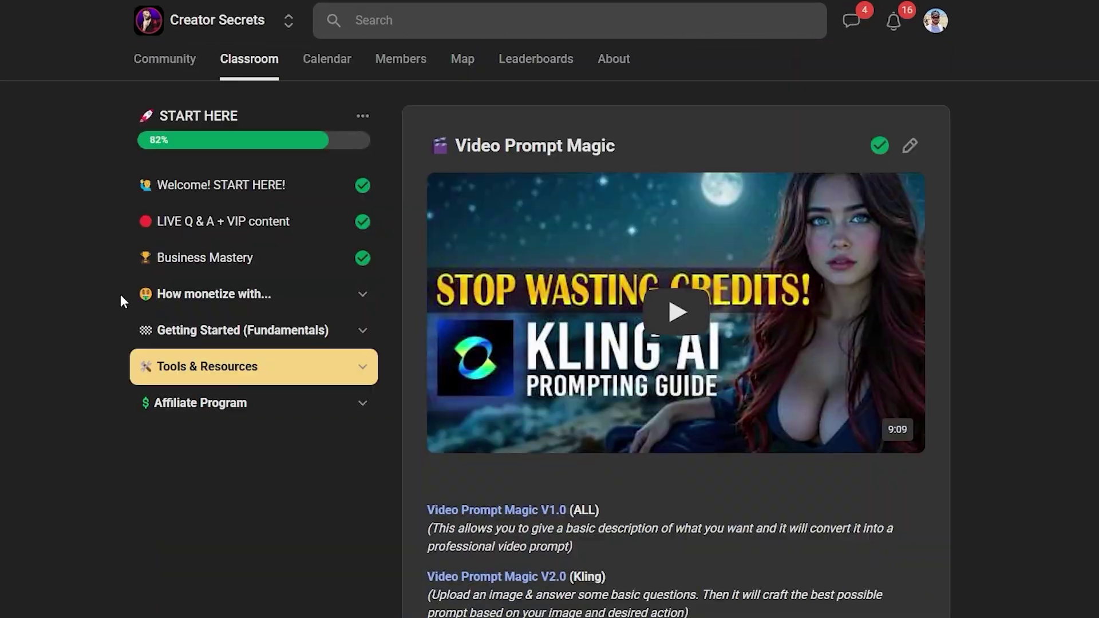
pyautogui.click(352, 373)
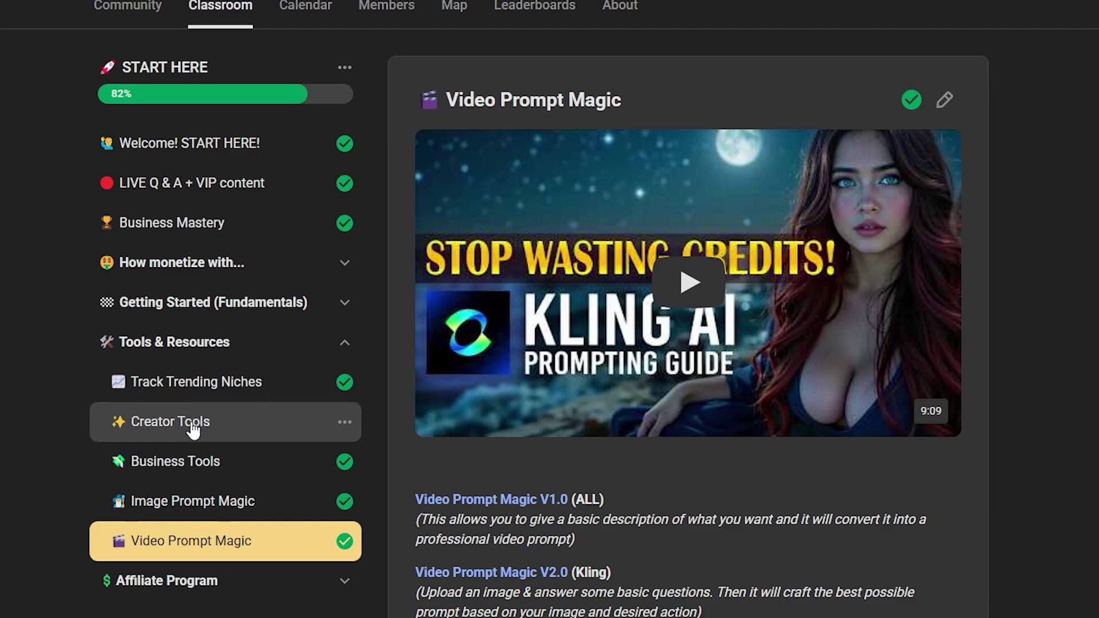